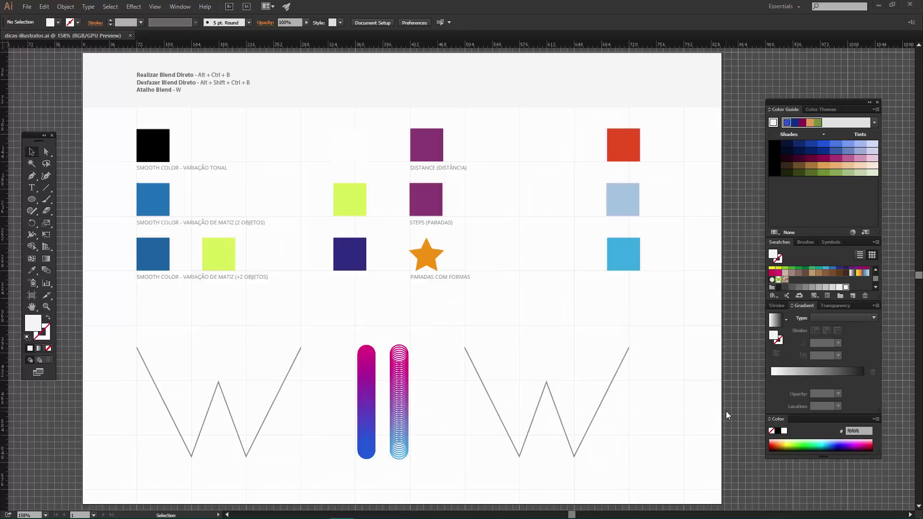
Step: Examine the Blend tool and the available Blend commands, including Make, Release and Blend Options
{"action": "key", "text": "ctrl+plus"}
{"action": "key", "text": "ctrl+plus"}
{"action": "left_click_drag", "start_coordinate": [192, 101], "coordinate": [468, 336]}
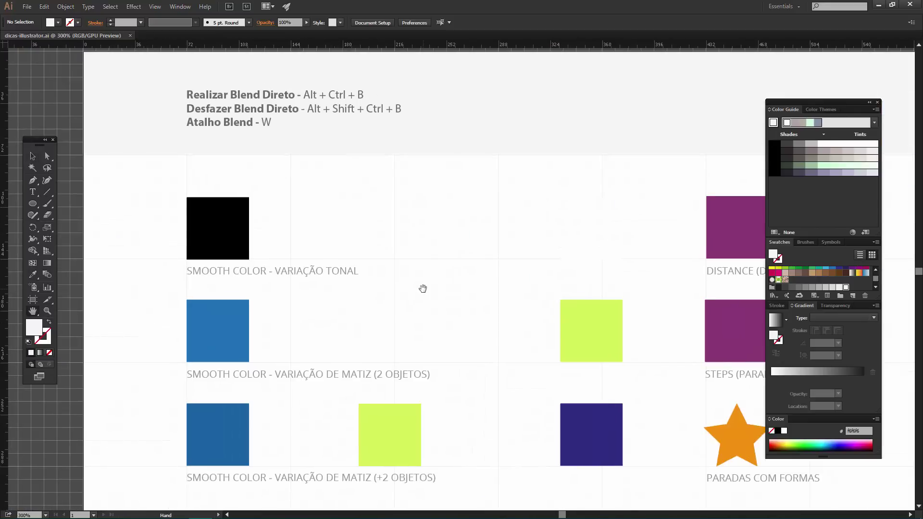
{"action": "key", "text": "ctrl+plus"}
{"action": "left_click_drag", "start_coordinate": [361, 194], "coordinate": [370, 235]}
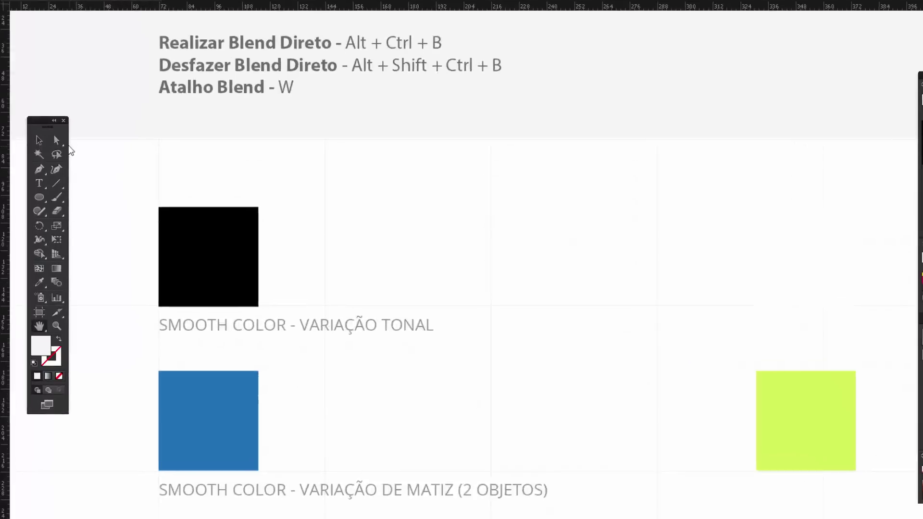
{"action": "left_click", "coordinate": [32, 156]}
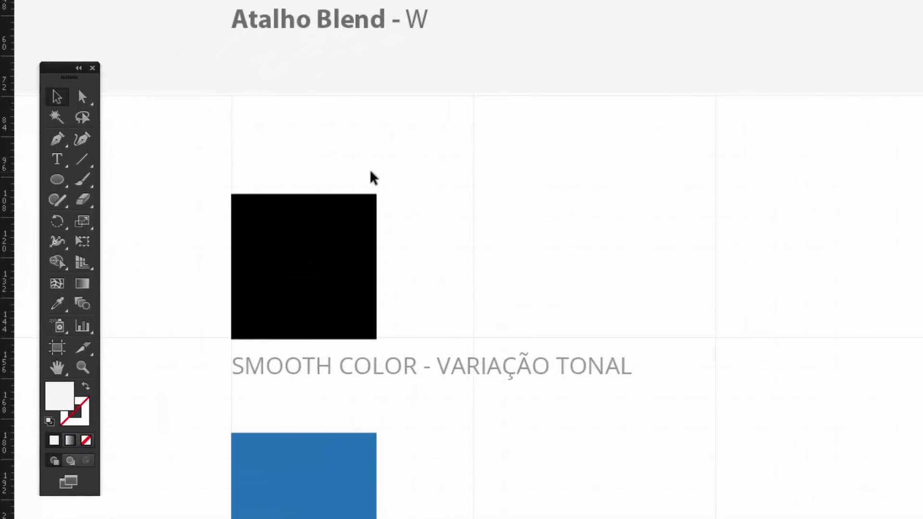
{"action": "left_click", "coordinate": [83, 308]}
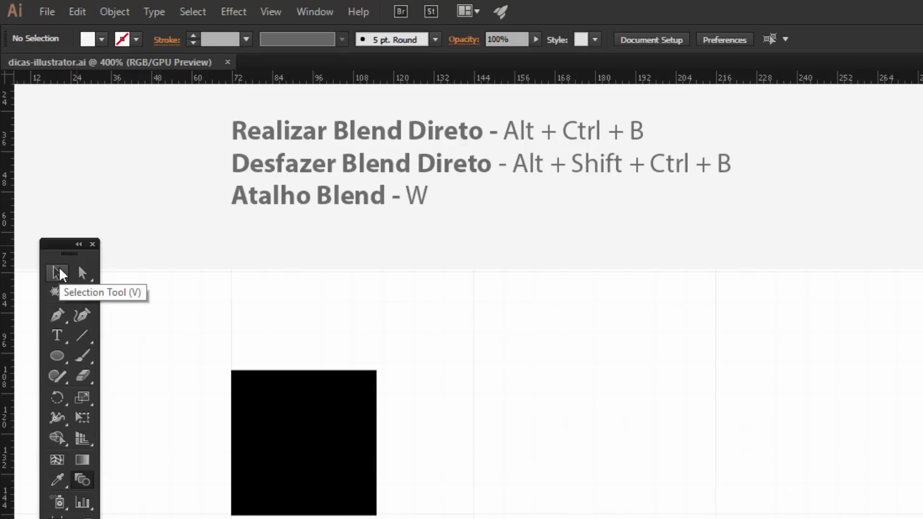
{"action": "left_click", "coordinate": [114, 11]}
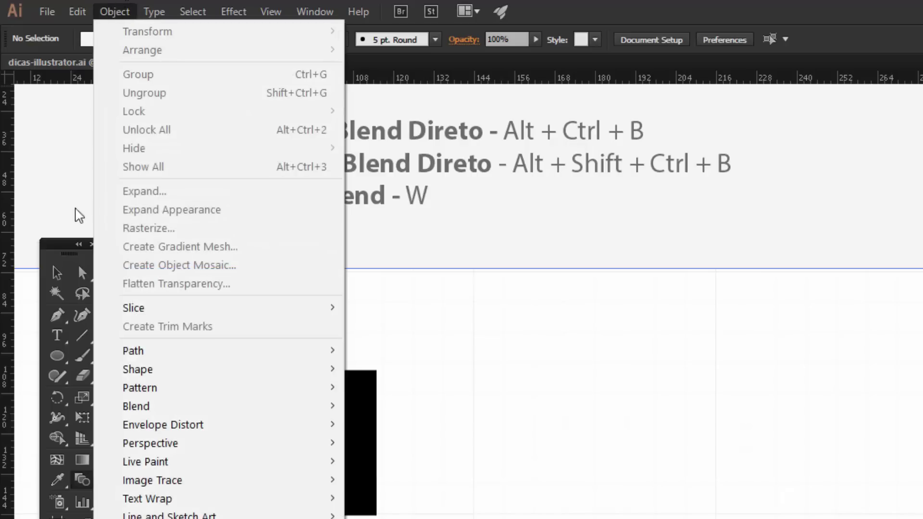
{"action": "mouse_move", "coordinate": [136, 407]}
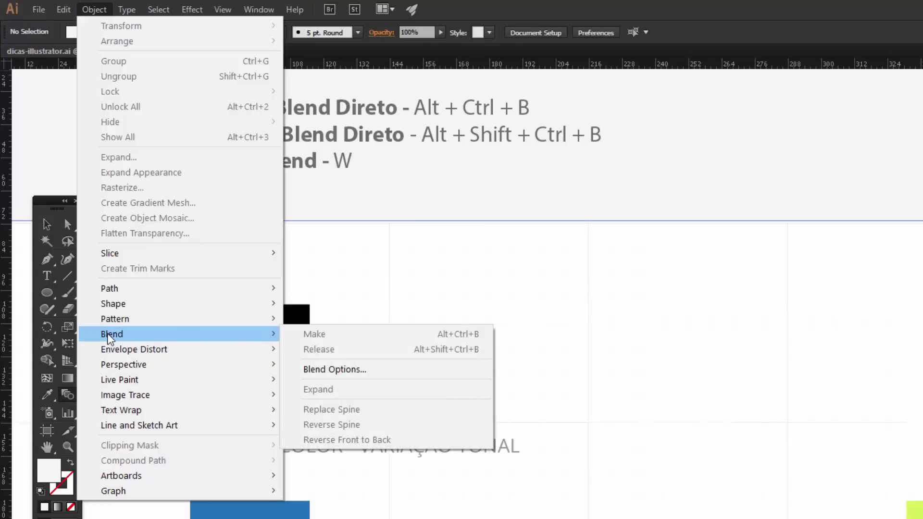
{"action": "left_click", "coordinate": [98, 10]}
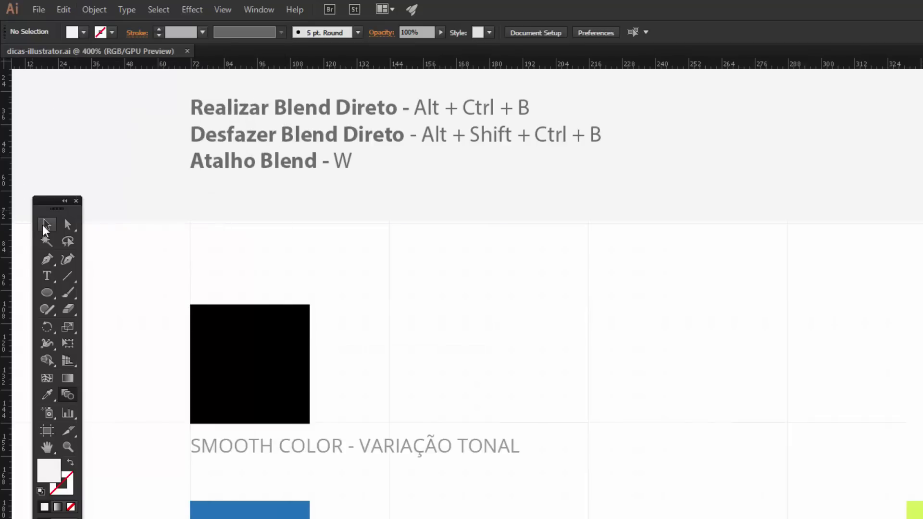
Step: Blend the black square with the white square in the "VARIAÇÃO TONAL" row, and release that blend
{"action": "scroll", "coordinate": [398, 294], "scroll_direction": "up", "scroll_amount": 1}
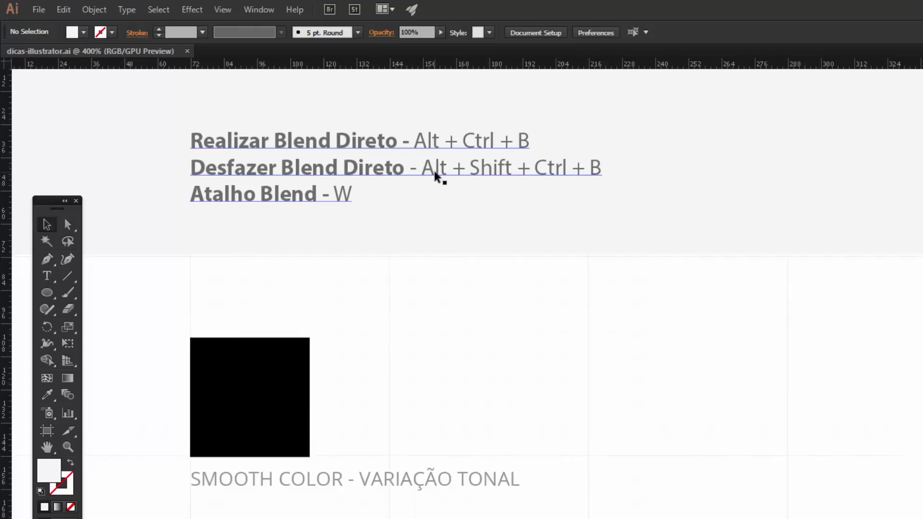
{"action": "left_click", "coordinate": [292, 429]}
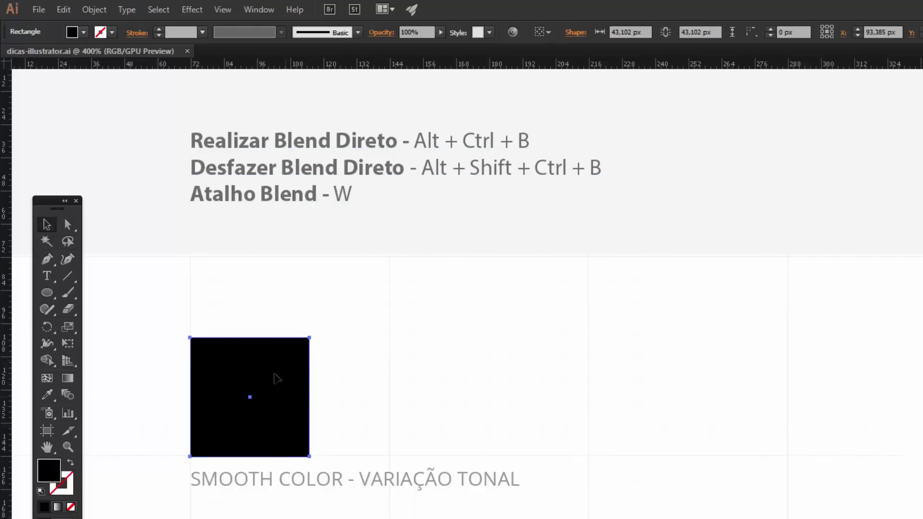
{"action": "left_click", "coordinate": [775, 308], "text": "shift"}
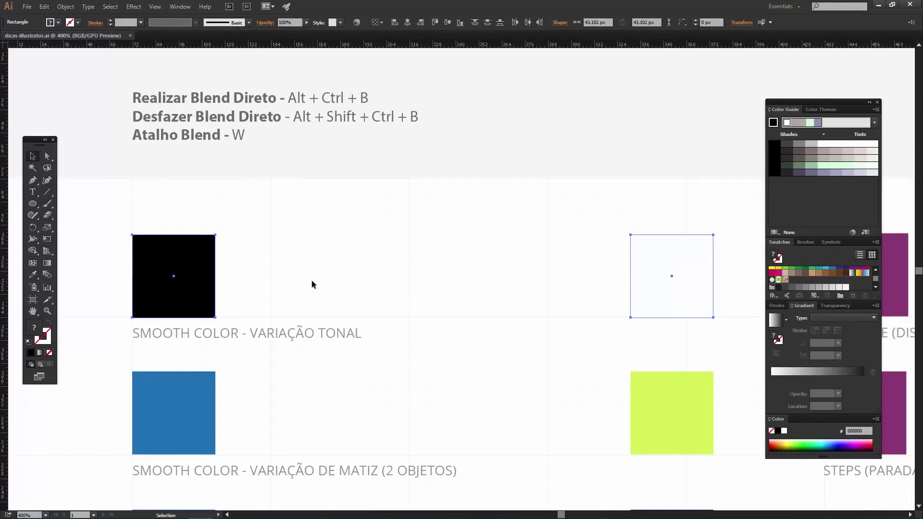
{"action": "key", "text": "ctrl+alt+b"}
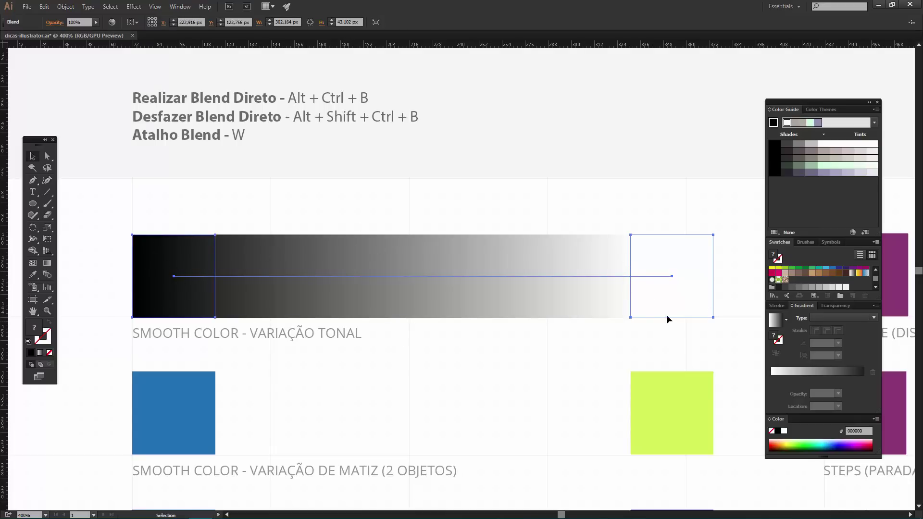
{"action": "left_click", "coordinate": [646, 333]}
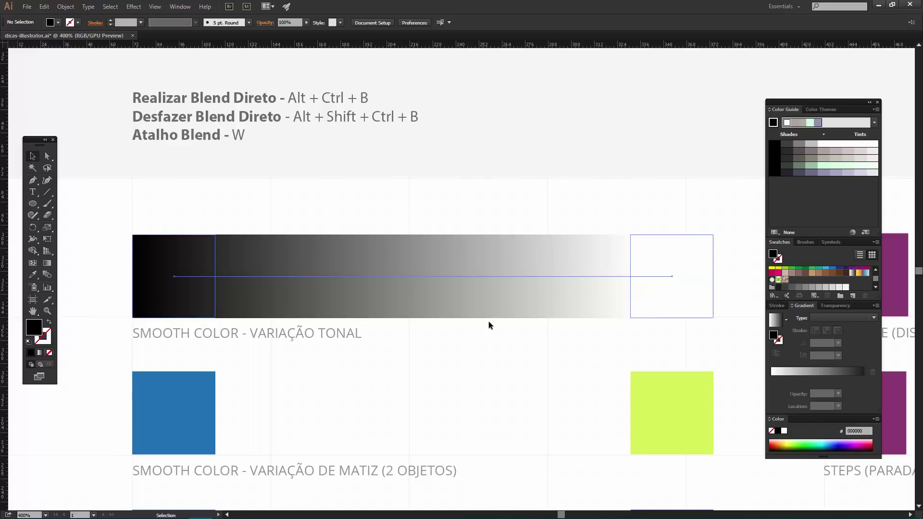
{"action": "left_click", "coordinate": [392, 270]}
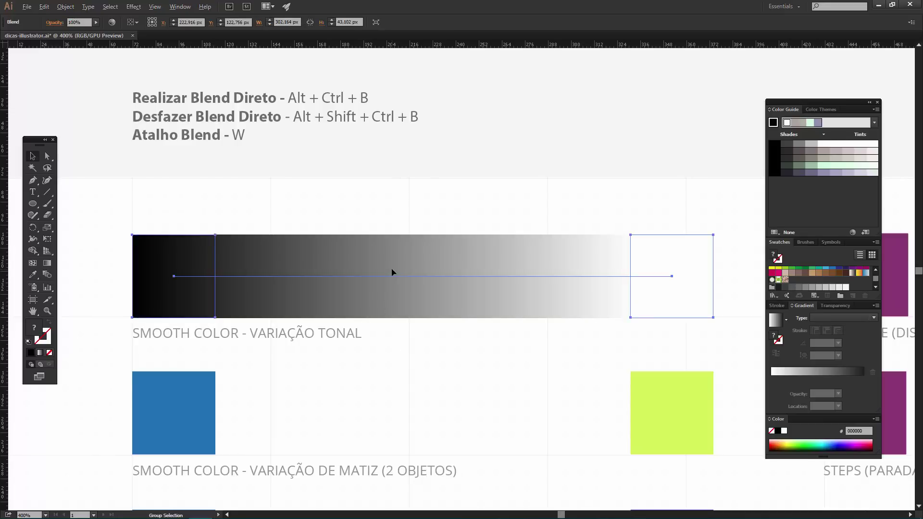
{"action": "key", "text": "ctrl+alt+shift+b"}
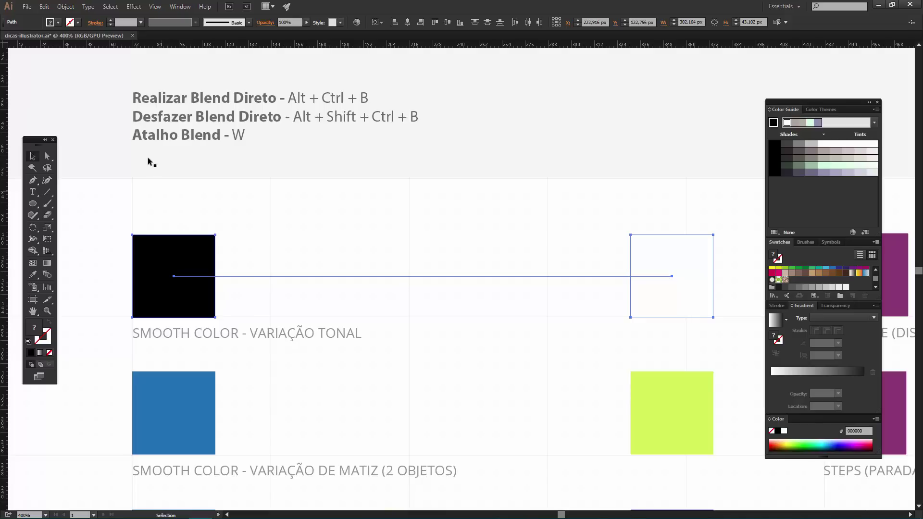
{"action": "left_click", "coordinate": [66, 6]}
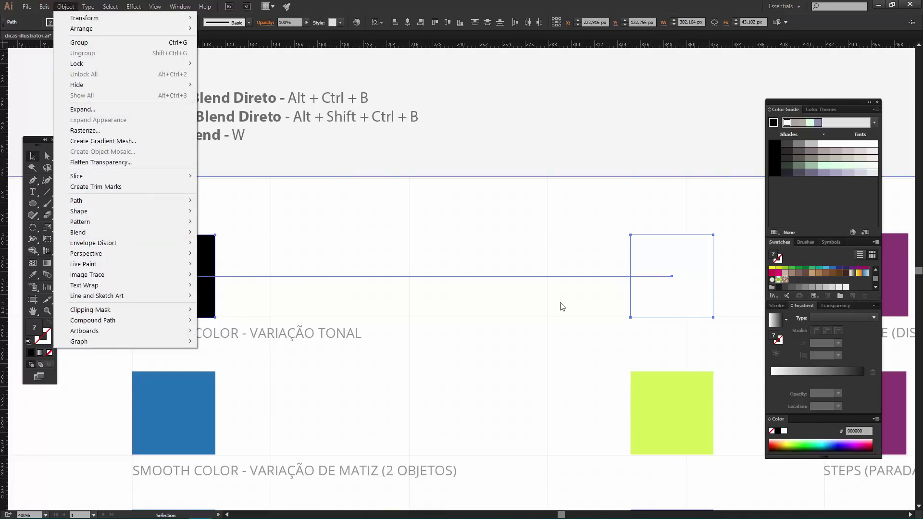
{"action": "mouse_move", "coordinate": [161, 233]}
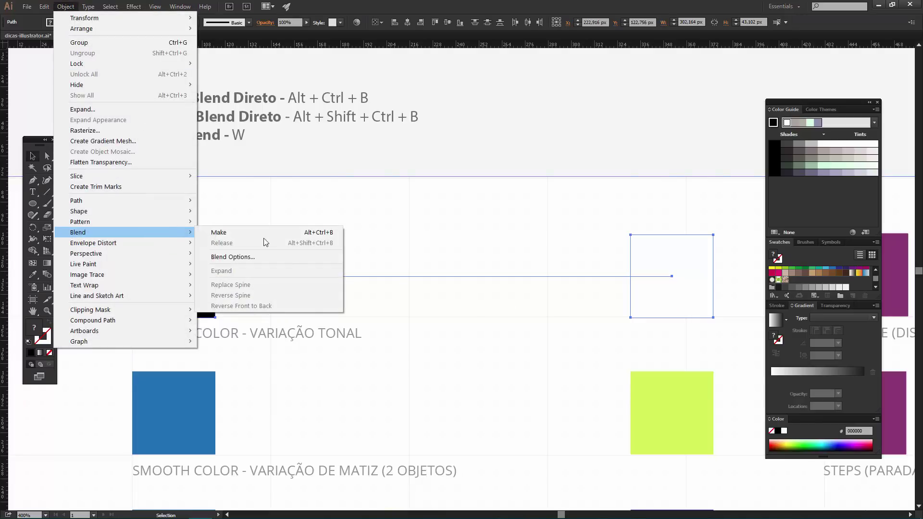
{"action": "left_click", "coordinate": [295, 255]}
{"action": "left_click", "coordinate": [427, 370]}
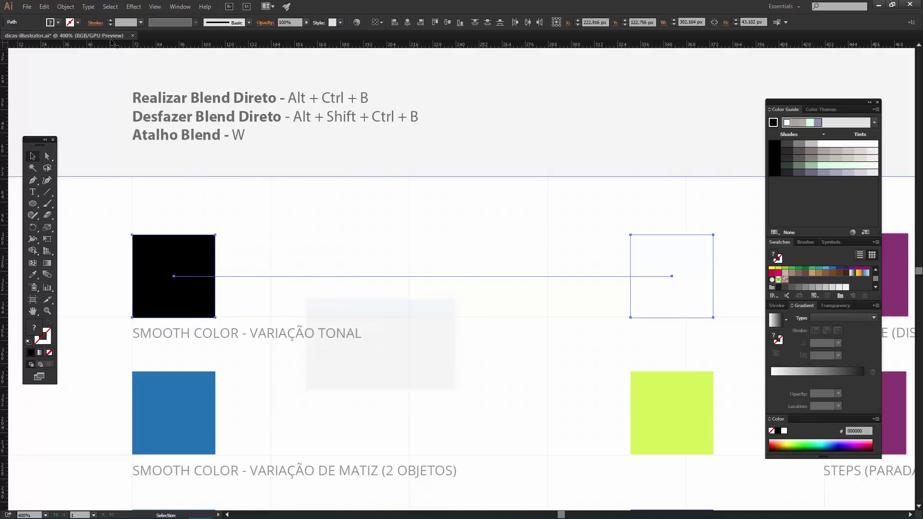
Step: Set the blend spacing to Smooth Color in the Blend Options
{"action": "left_click", "coordinate": [66, 6]}
{"action": "mouse_move", "coordinate": [143, 232]}
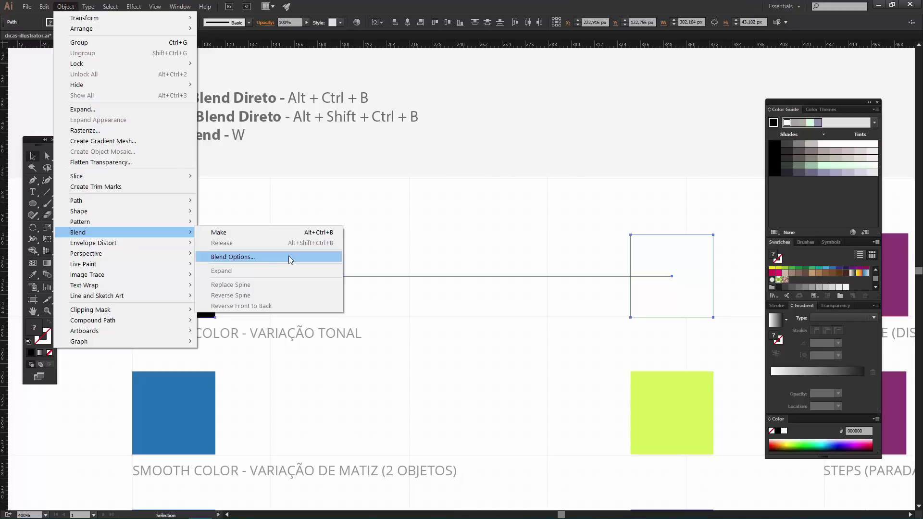
{"action": "left_click", "coordinate": [241, 257]}
{"action": "left_click", "coordinate": [374, 327]}
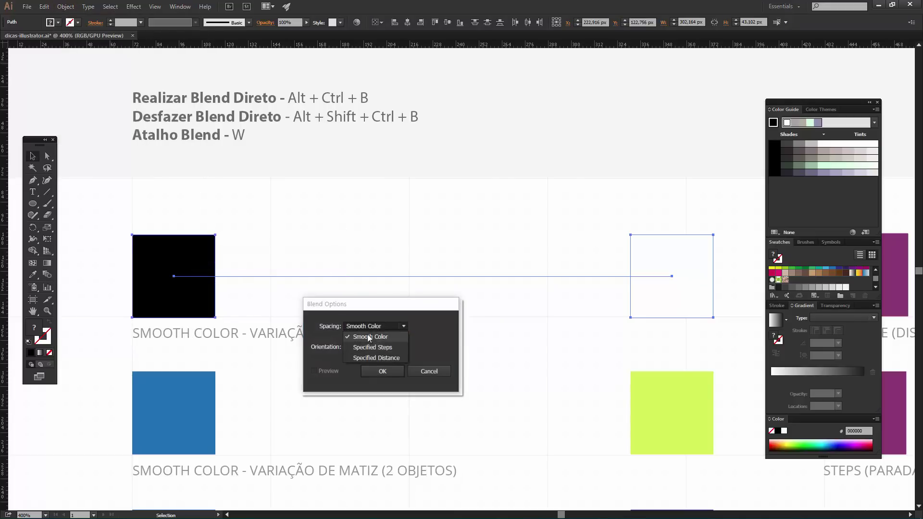
{"action": "left_click", "coordinate": [374, 336]}
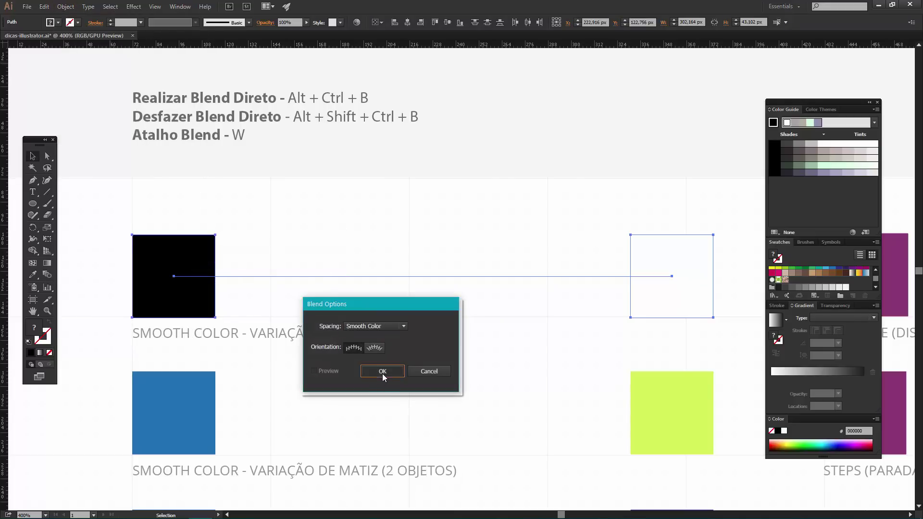
{"action": "left_click", "coordinate": [382, 372]}
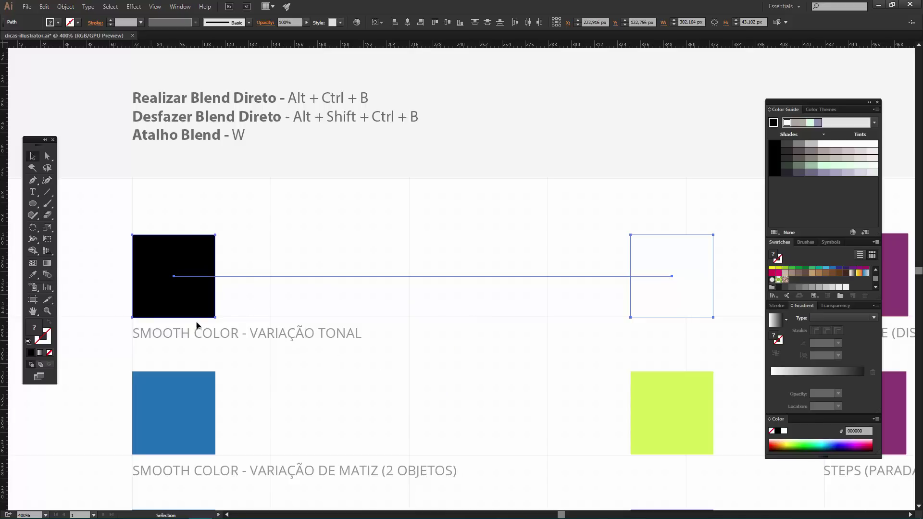
Step: Blend the black square into the white square of the tonal variation row with the Blend tool
{"action": "left_click", "coordinate": [53, 277]}
{"action": "left_click", "coordinate": [677, 253]}
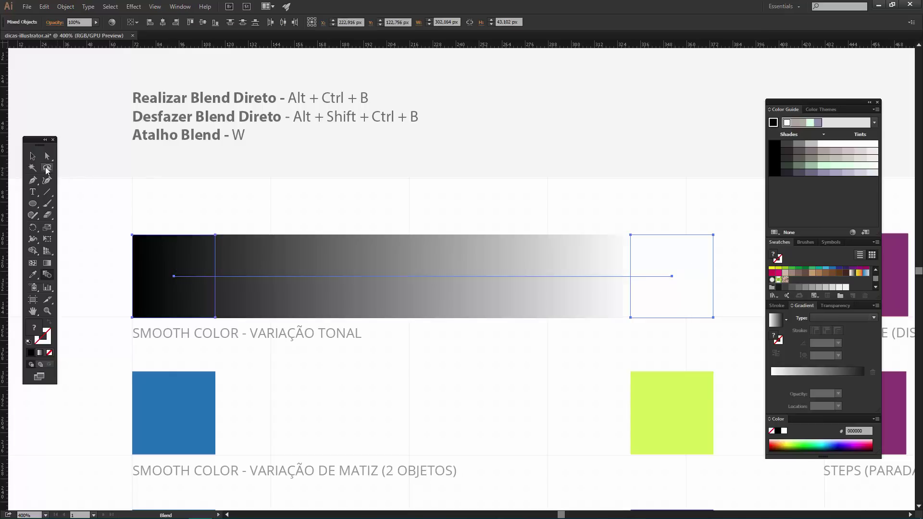
{"action": "left_click", "coordinate": [32, 156]}
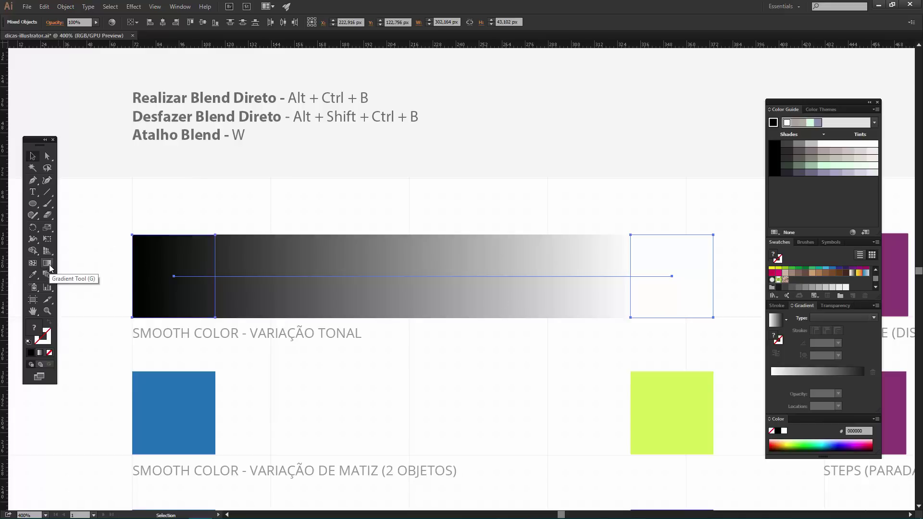
Step: Blend the blue and lime squares in the "VARIAÇÃO DE MATIZ (2 OBJETOS)" row, and clear the selection
{"action": "scroll", "coordinate": [334, 253], "scroll_direction": "down", "scroll_amount": 3}
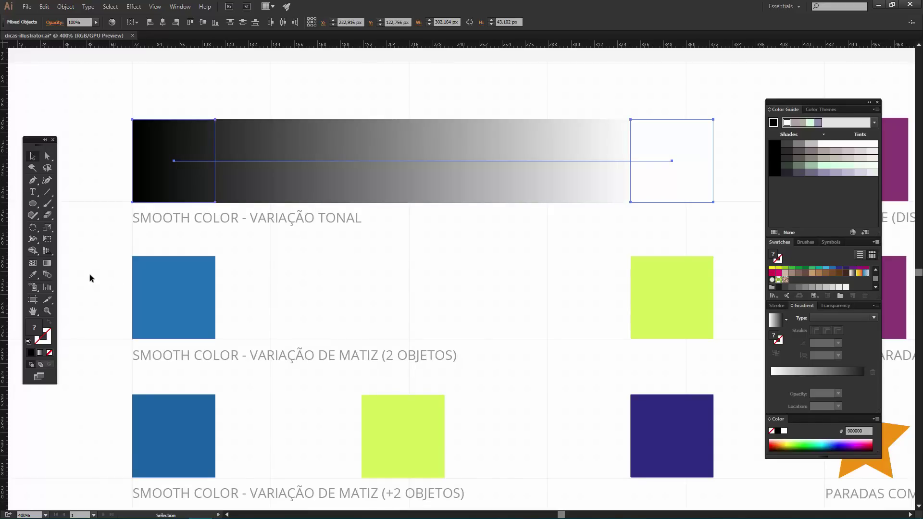
{"action": "left_click_drag", "start_coordinate": [92, 265], "coordinate": [686, 313]}
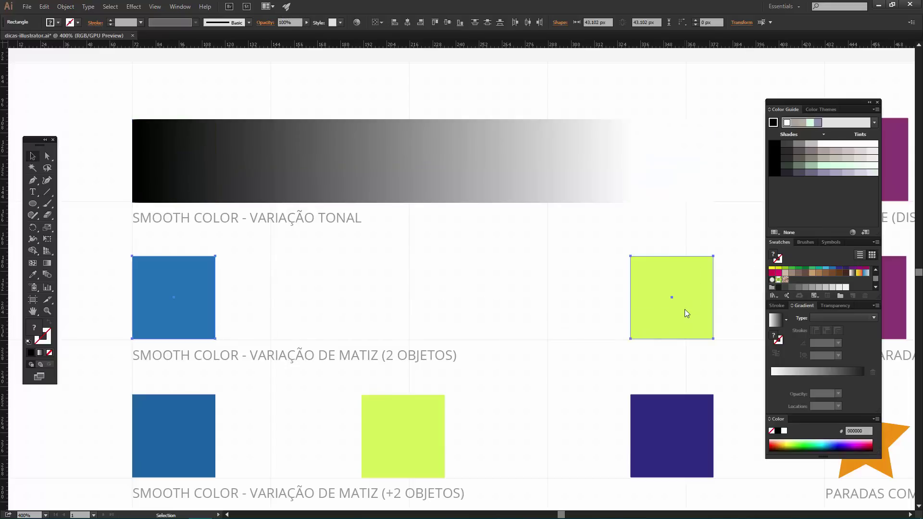
{"action": "key", "text": "ctrl+alt+b"}
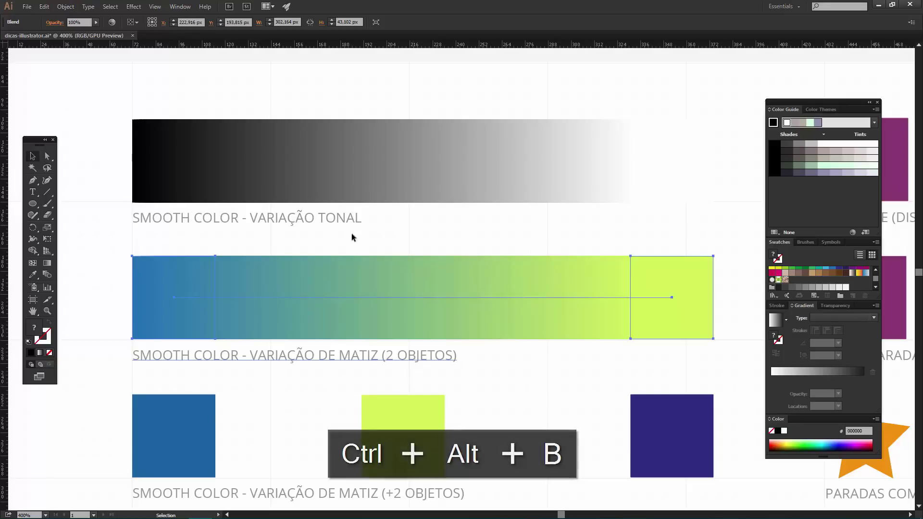
{"action": "left_click", "coordinate": [501, 354]}
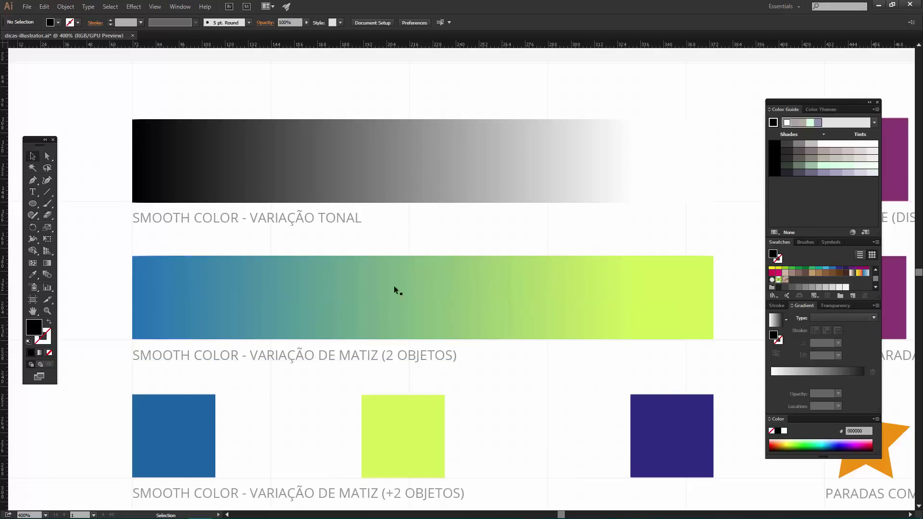
Step: Compare the colour transitions of the tonal blend and the two-object hue blend
{"action": "left_click", "coordinate": [329, 192]}
{"action": "scroll", "coordinate": [363, 249], "scroll_direction": "down", "scroll_amount": 3}
{"action": "left_click_drag", "start_coordinate": [135, 333], "coordinate": [319, 319]}
{"action": "left_click", "coordinate": [278, 281]}
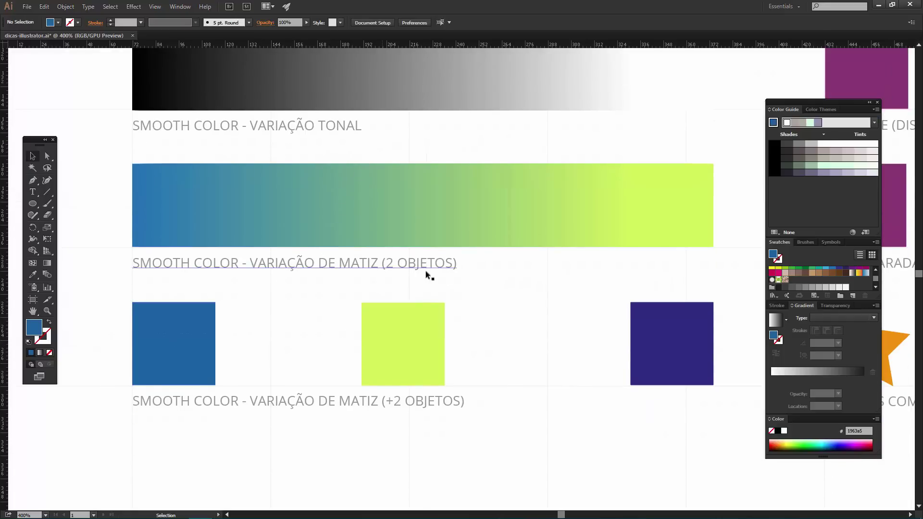
{"action": "scroll", "coordinate": [424, 270], "scroll_direction": "up", "scroll_amount": 3}
{"action": "scroll", "coordinate": [386, 238], "scroll_direction": "down", "scroll_amount": 1}
{"action": "scroll", "coordinate": [386, 237], "scroll_direction": "down", "scroll_amount": 1}
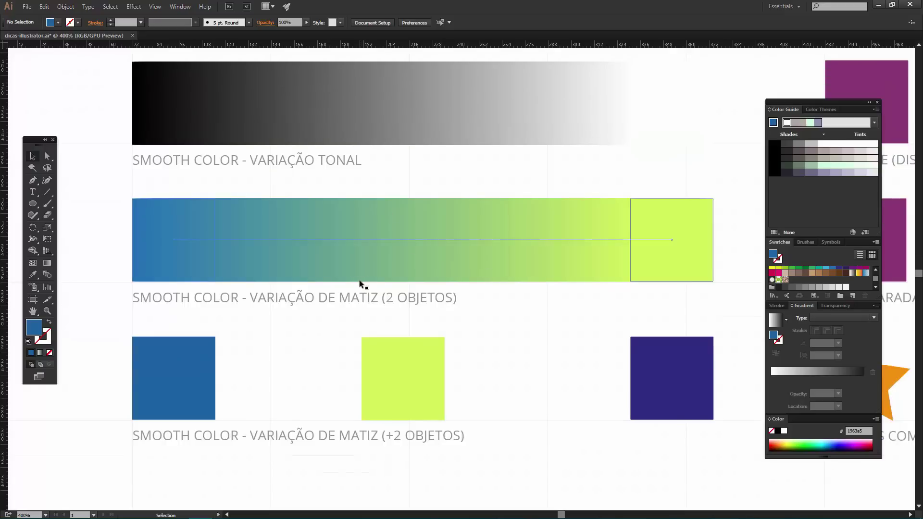
{"action": "left_click", "coordinate": [402, 299]}
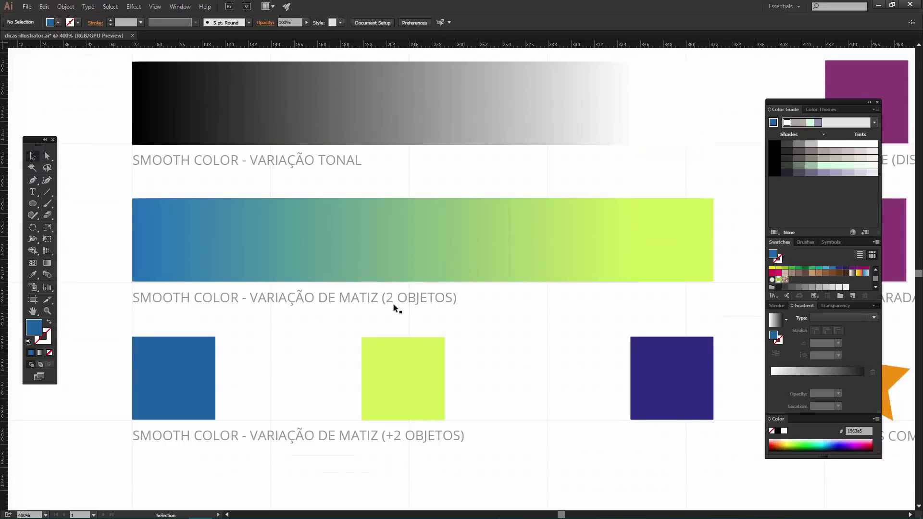
{"action": "left_click", "coordinate": [315, 269]}
{"action": "left_click", "coordinate": [221, 385]}
Step: Blend the blue, lime and dark purple squares in the "VARIAÇÃO DE MATIZ (+2 OBJETOS)" row, and clear the selection
{"action": "scroll", "coordinate": [289, 377], "scroll_direction": "down", "scroll_amount": 1}
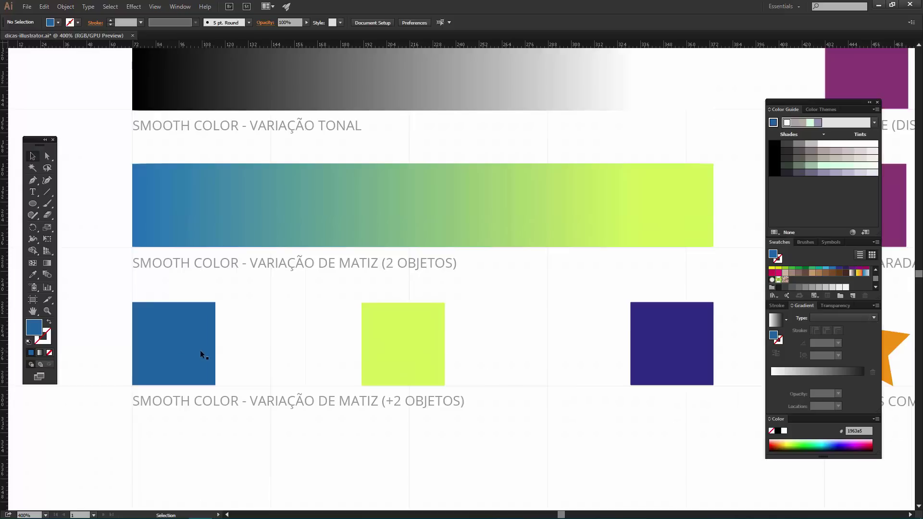
{"action": "left_click_drag", "start_coordinate": [120, 325], "coordinate": [697, 364]}
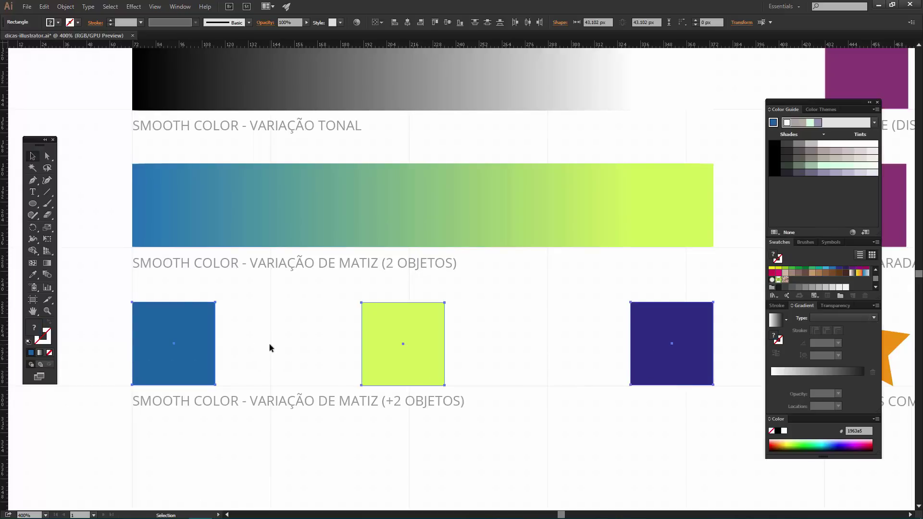
{"action": "key", "text": "ctrl+alt+b"}
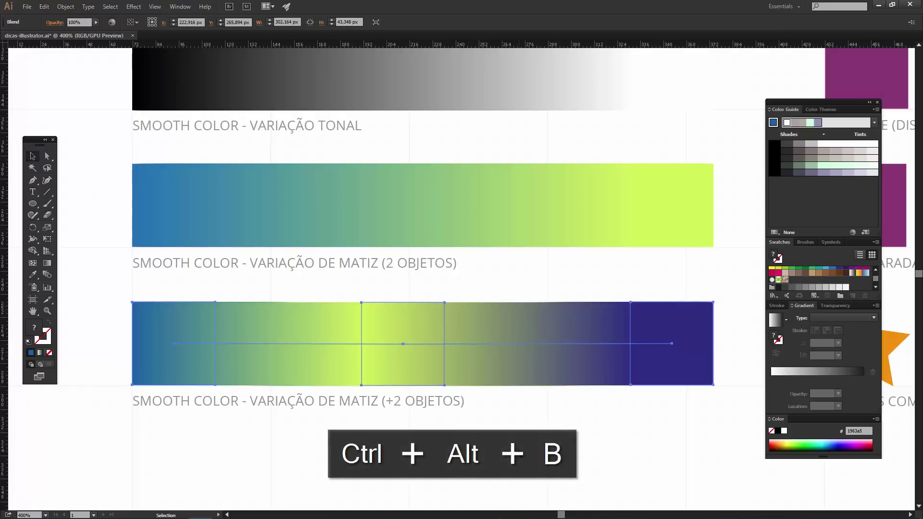
{"action": "left_click", "coordinate": [519, 438]}
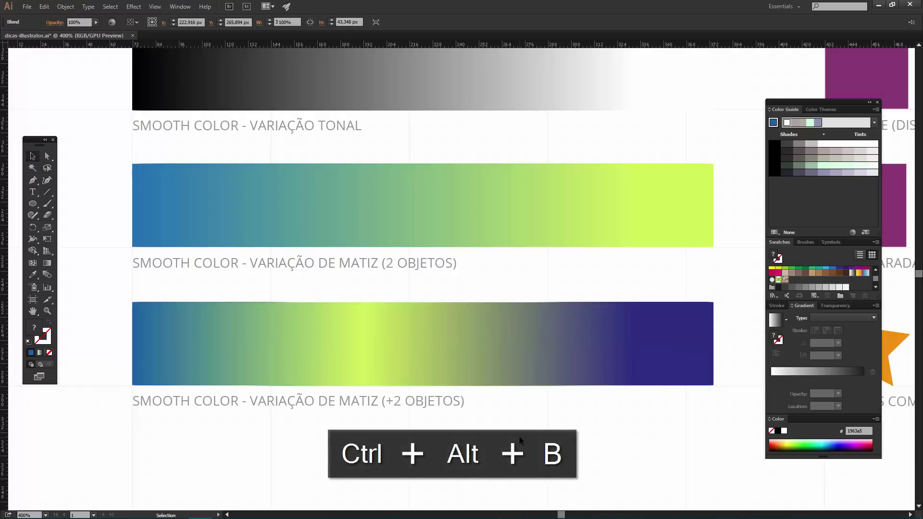
{"action": "left_click", "coordinate": [435, 362]}
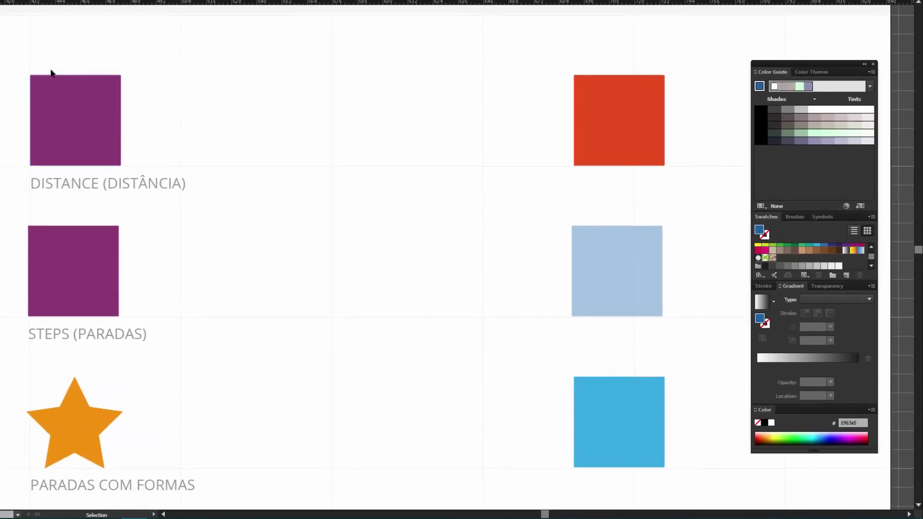
Step: Select the purple and red squares in the "DISTANCE (DISTÂNCIA)" row and set the blend spacing to Specified Distance, 65 px
{"action": "left_click_drag", "start_coordinate": [31, 59], "coordinate": [580, 136]}
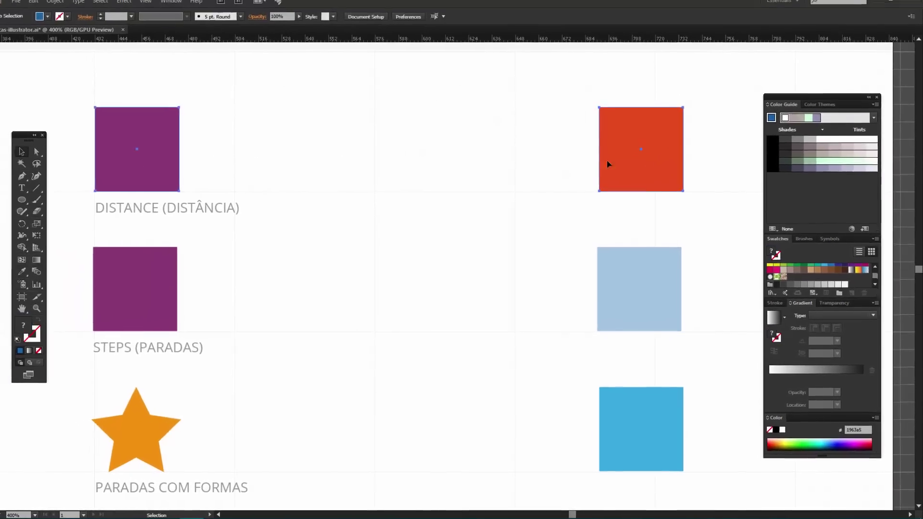
{"action": "left_click", "coordinate": [343, 127]}
{"action": "left_click_drag", "start_coordinate": [91, 91], "coordinate": [691, 164]}
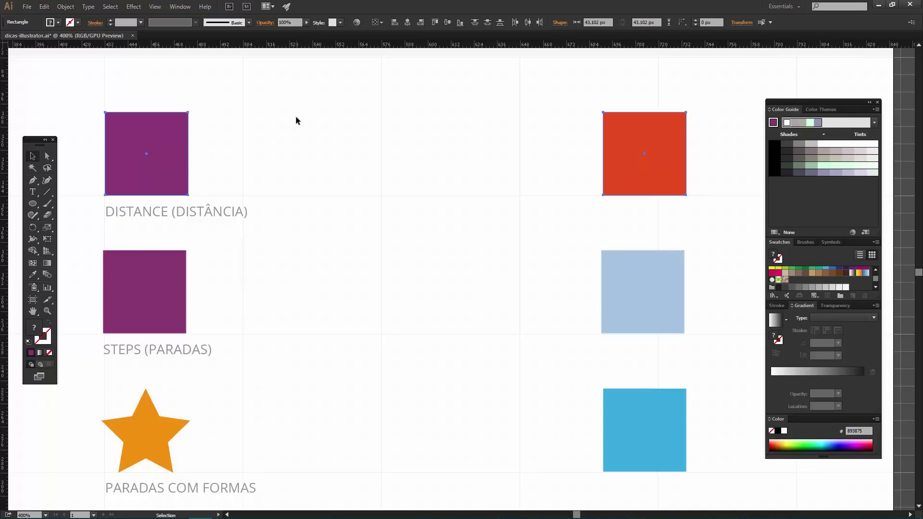
{"action": "left_click_drag", "start_coordinate": [167, 44], "coordinate": [167, 56]}
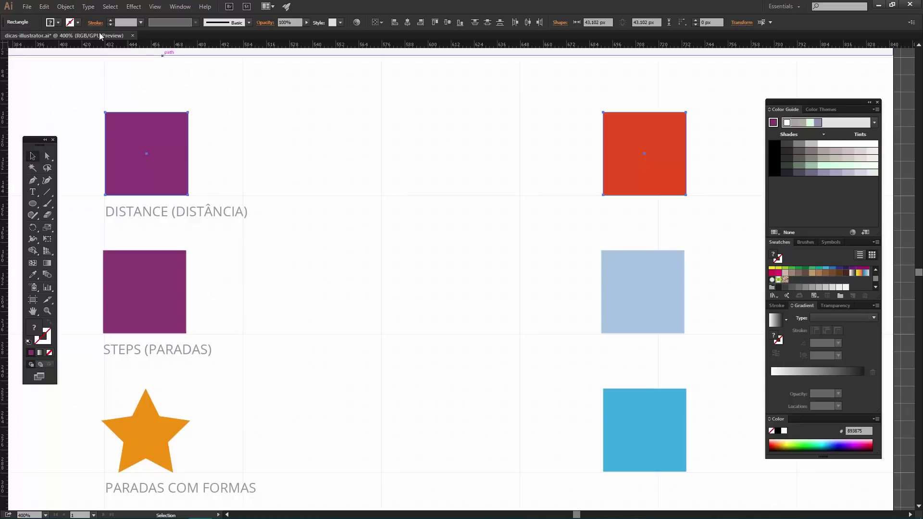
{"action": "left_click", "coordinate": [67, 7]}
{"action": "mouse_move", "coordinate": [127, 235]}
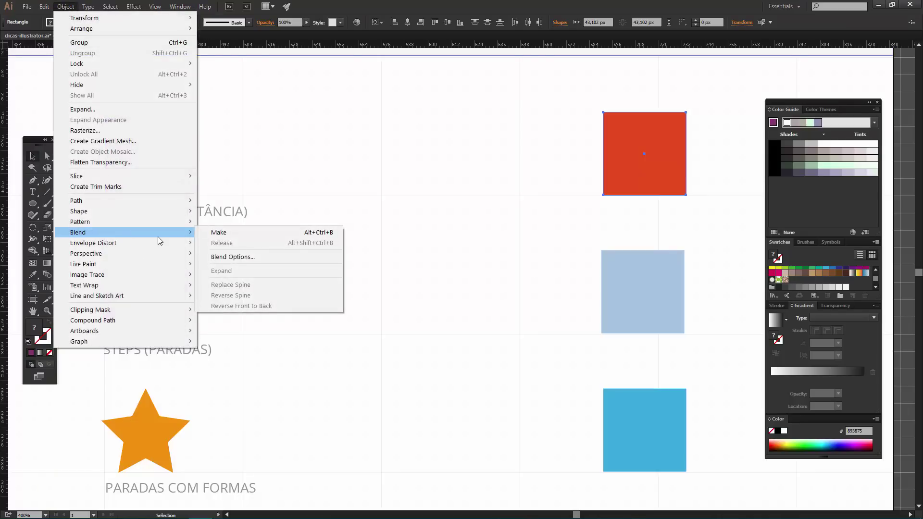
{"action": "left_click", "coordinate": [235, 258]}
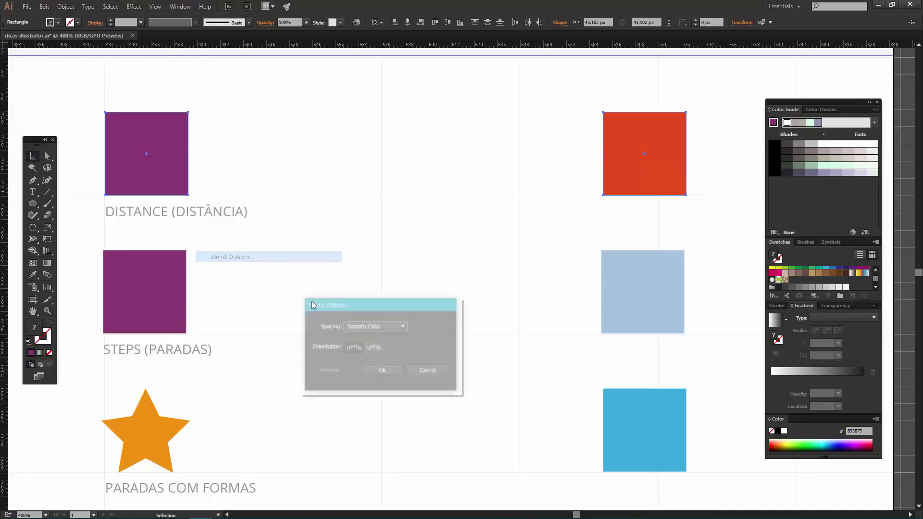
{"action": "left_click", "coordinate": [404, 326]}
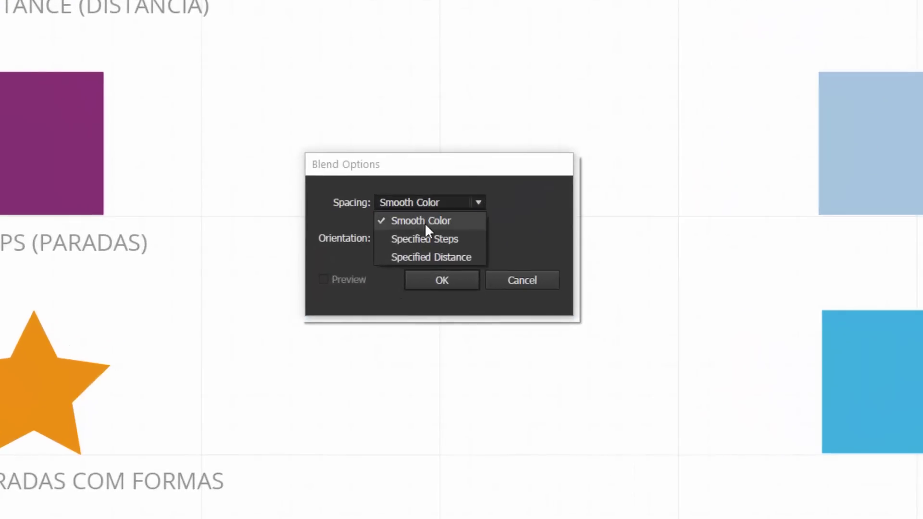
{"action": "left_click", "coordinate": [468, 260]}
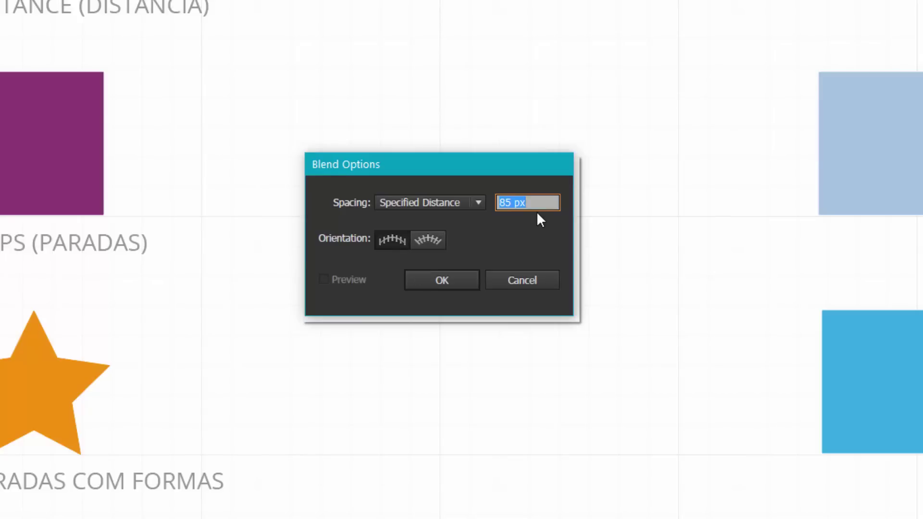
{"action": "type", "text": "65px"}
{"action": "left_click", "coordinate": [448, 283]}
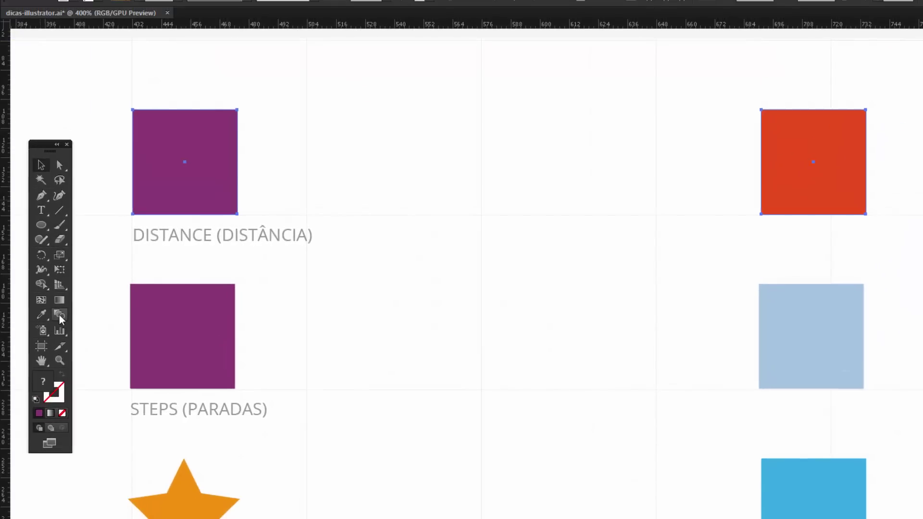
Step: Blend the purple square into the red square of the "DISTANCE (DISTÂNCIA)" row with the Blend tool
{"action": "left_click", "coordinate": [60, 317]}
{"action": "left_click", "coordinate": [211, 185]}
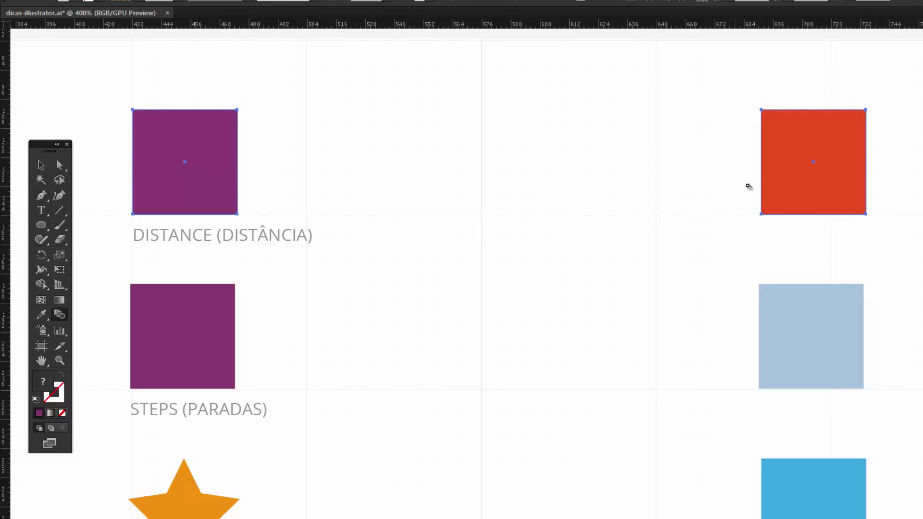
{"action": "left_click", "coordinate": [748, 187]}
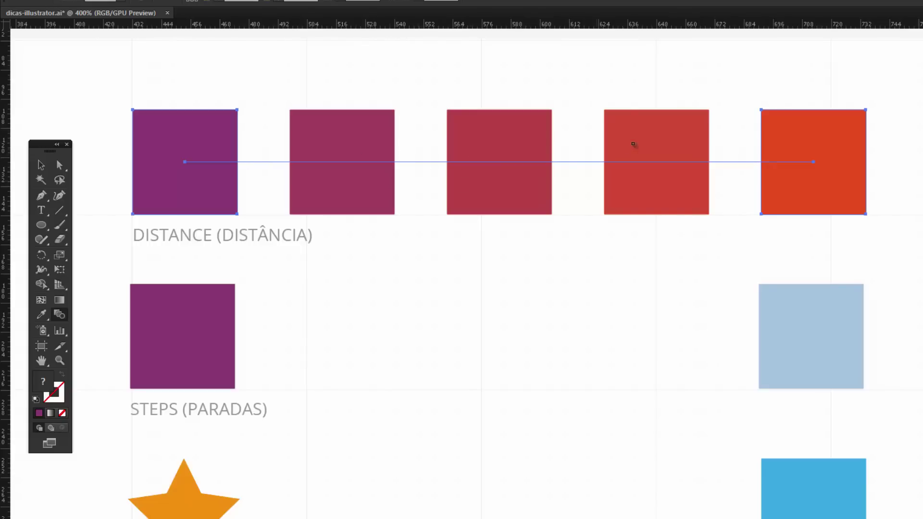
{"action": "key", "text": "v"}
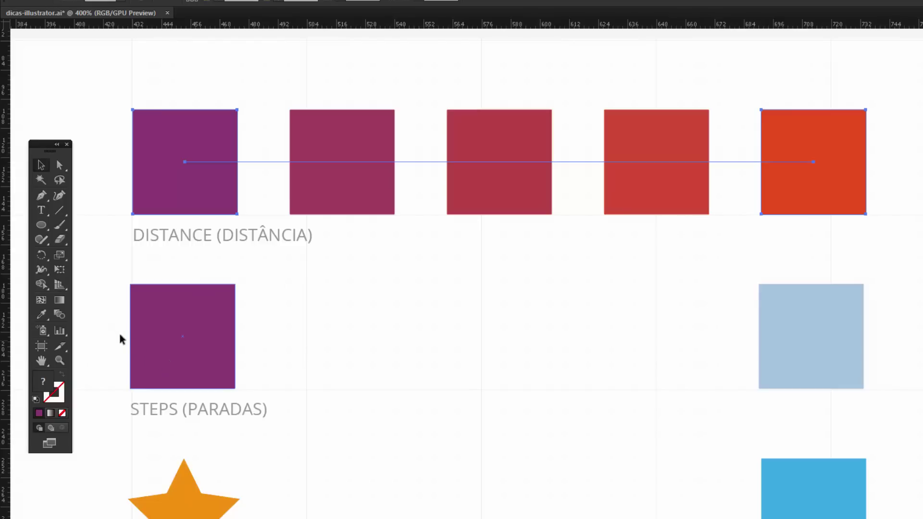
Step: Select the purple and light blue squares in the "STEPS (PARADAS)" row and set the blend spacing to Specified Steps, 8
{"action": "left_click_drag", "start_coordinate": [116, 323], "coordinate": [889, 326]}
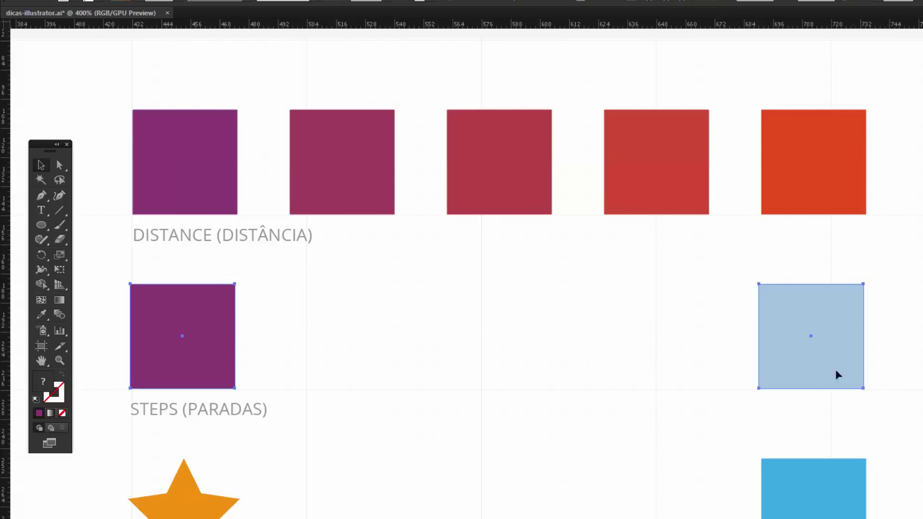
{"action": "left_click", "coordinate": [80, 1]}
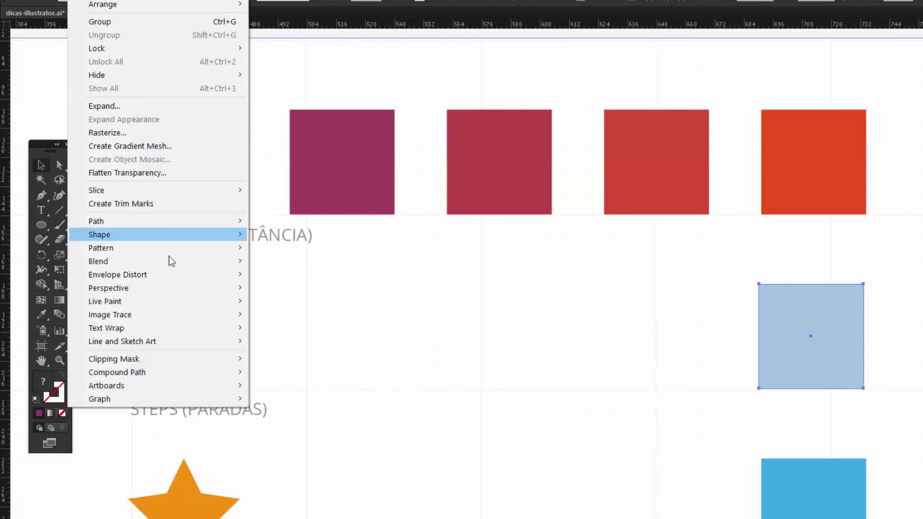
{"action": "mouse_move", "coordinate": [172, 261]}
{"action": "left_click", "coordinate": [322, 295]}
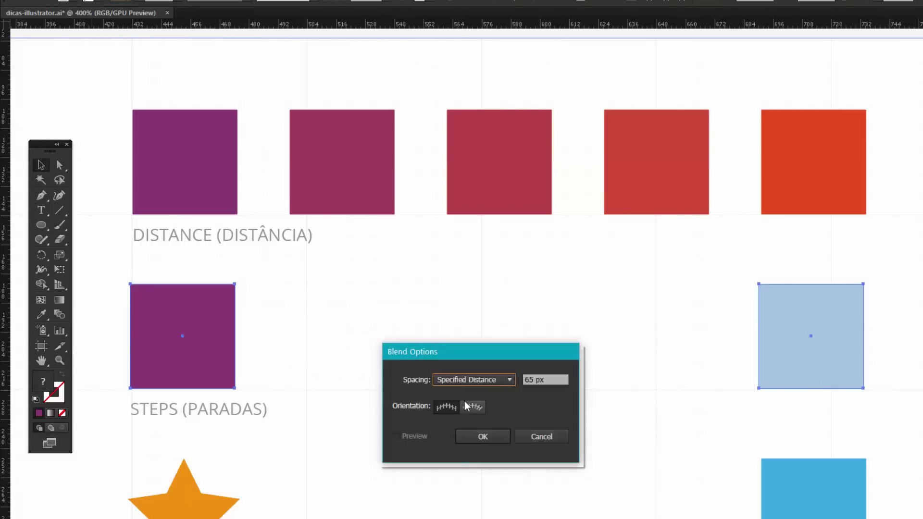
{"action": "left_click", "coordinate": [506, 379]}
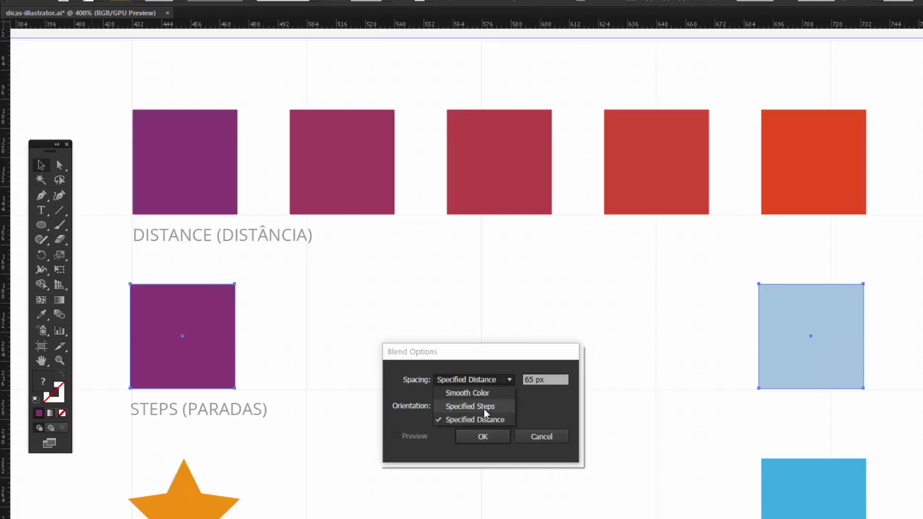
{"action": "left_click", "coordinate": [483, 407]}
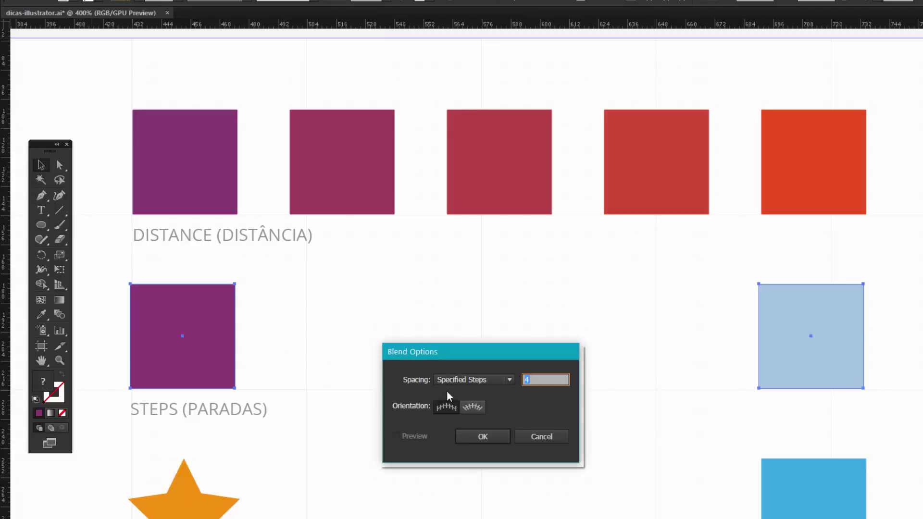
{"action": "left_click_drag", "start_coordinate": [462, 355], "coordinate": [473, 407]}
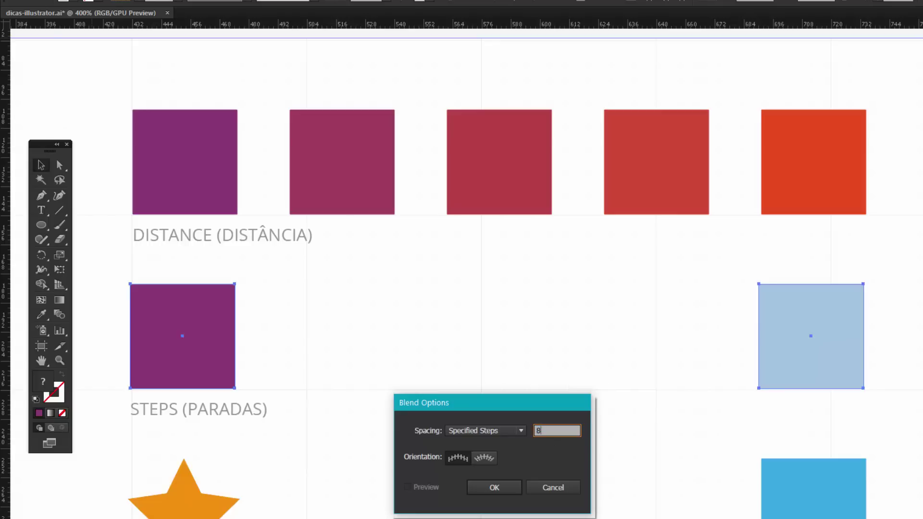
{"action": "left_click", "coordinate": [486, 486]}
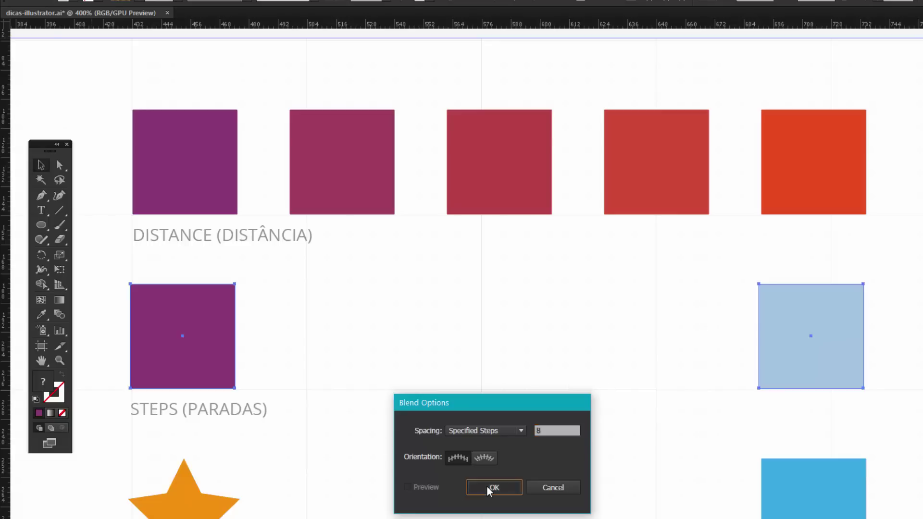
Step: Blend the purple square into the light blue square of the "STEPS (PARADAS)" row, and clear the selection
{"action": "left_click", "coordinate": [61, 317]}
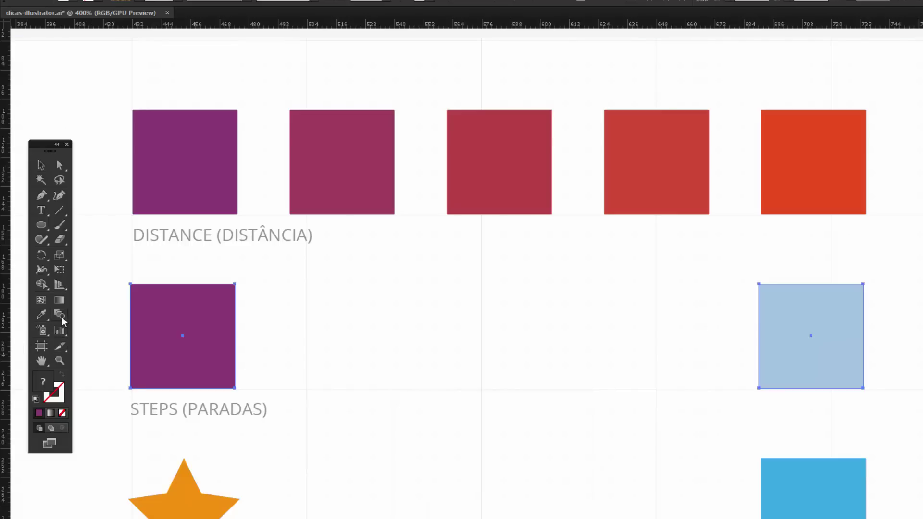
{"action": "left_click", "coordinate": [170, 344]}
{"action": "left_click", "coordinate": [831, 342]}
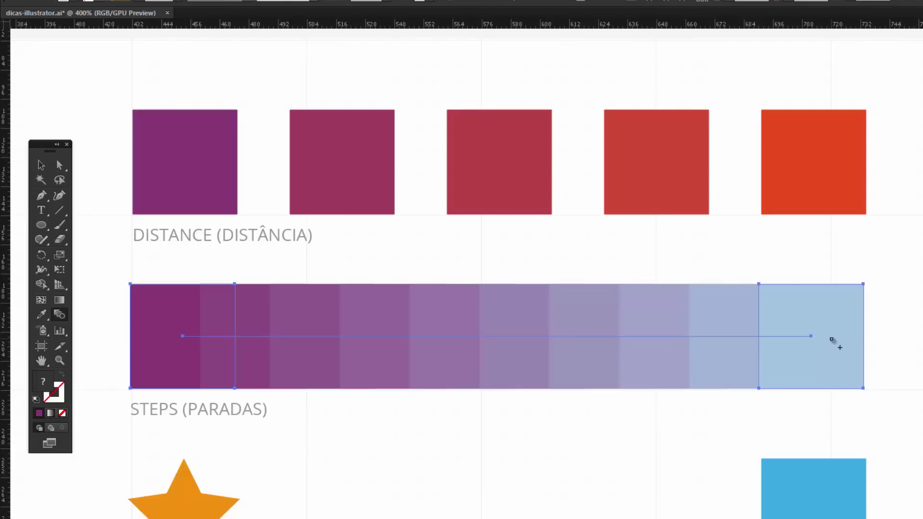
{"action": "key", "text": "v"}
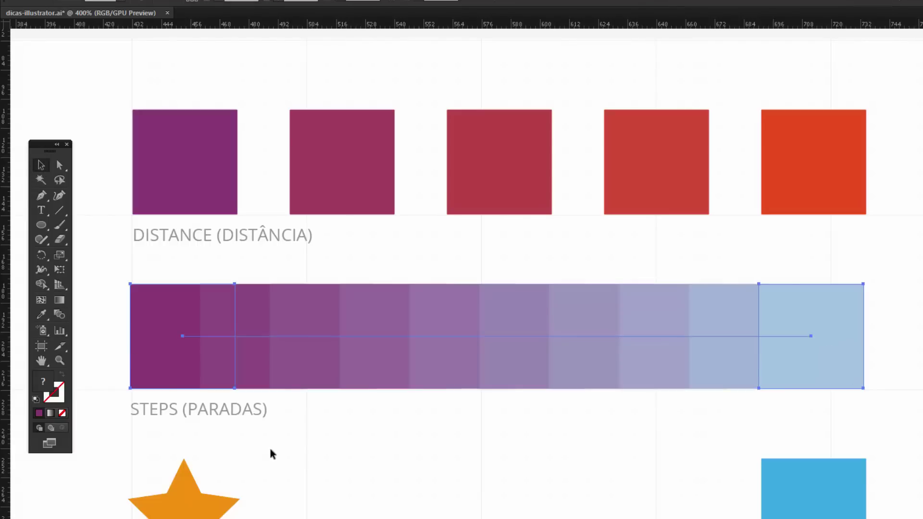
{"action": "left_click", "coordinate": [267, 429]}
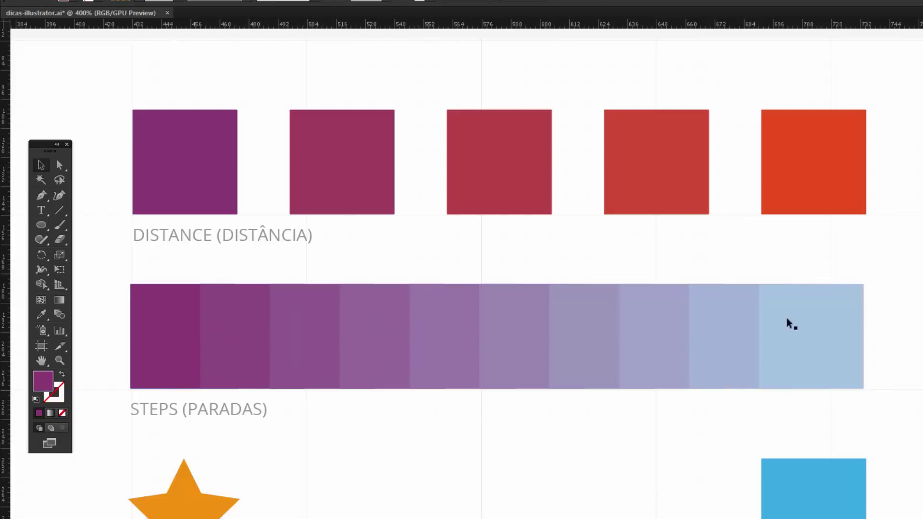
Step: Select the orange star and blue square in the "PARADAS COM FORMAS" row and set the blend spacing to Smooth Color
{"action": "scroll", "coordinate": [375, 401], "scroll_direction": "down", "scroll_amount": 3}
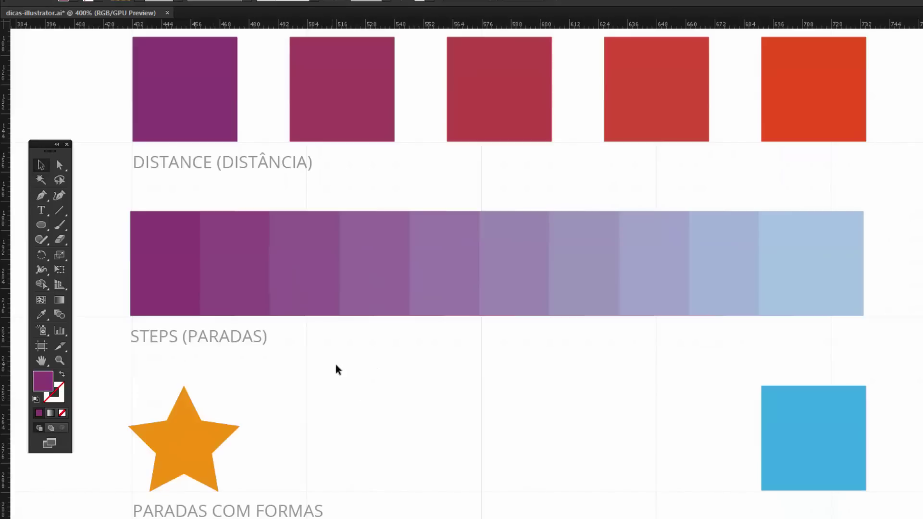
{"action": "scroll", "coordinate": [335, 369], "scroll_direction": "down", "scroll_amount": 3}
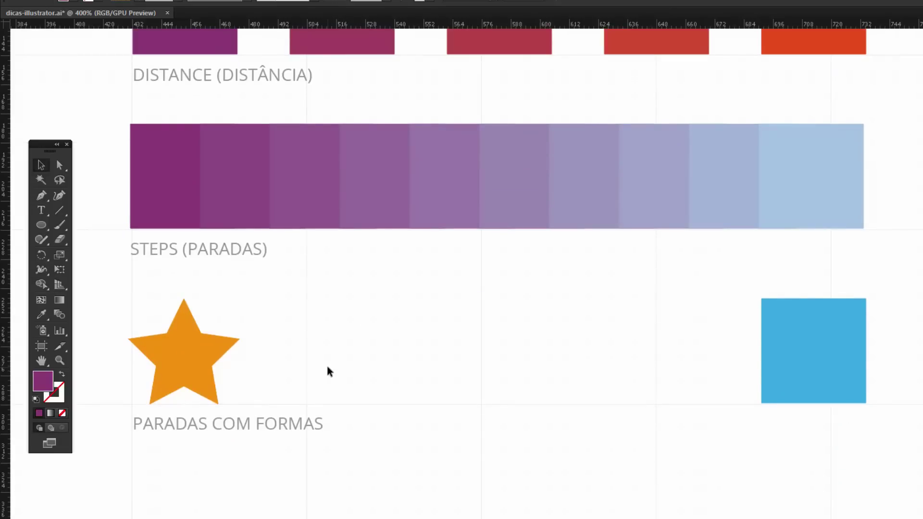
{"action": "scroll", "coordinate": [324, 351], "scroll_direction": "up", "scroll_amount": 2}
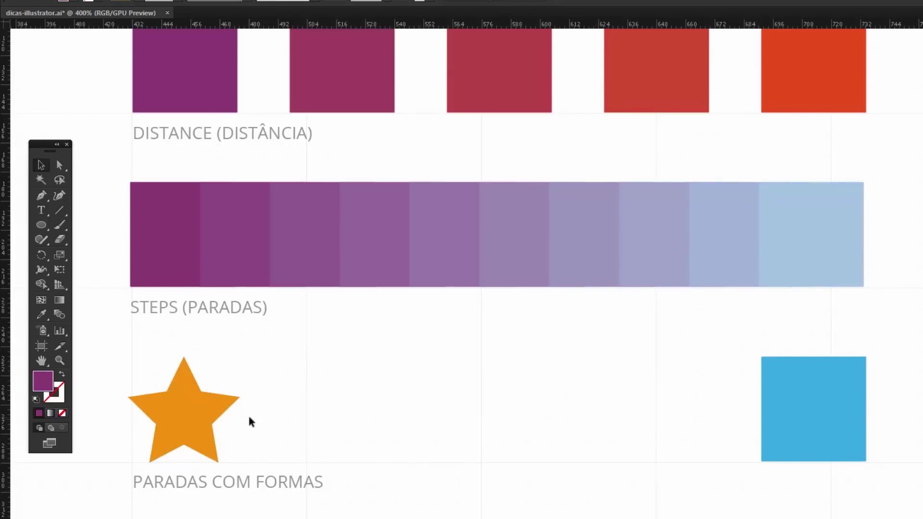
{"action": "left_click_drag", "start_coordinate": [115, 373], "coordinate": [843, 441]}
{"action": "left_click", "coordinate": [137, 6]}
{"action": "mouse_move", "coordinate": [77, 5]}
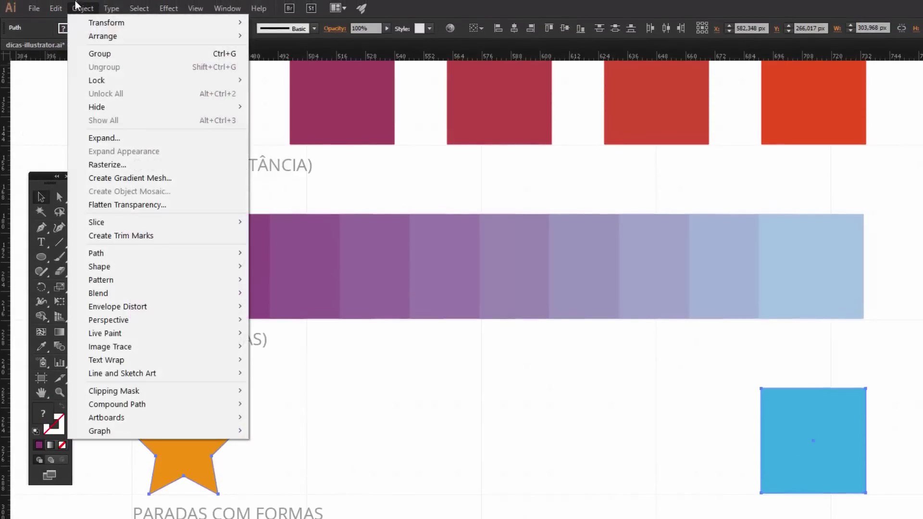
{"action": "mouse_move", "coordinate": [180, 299]}
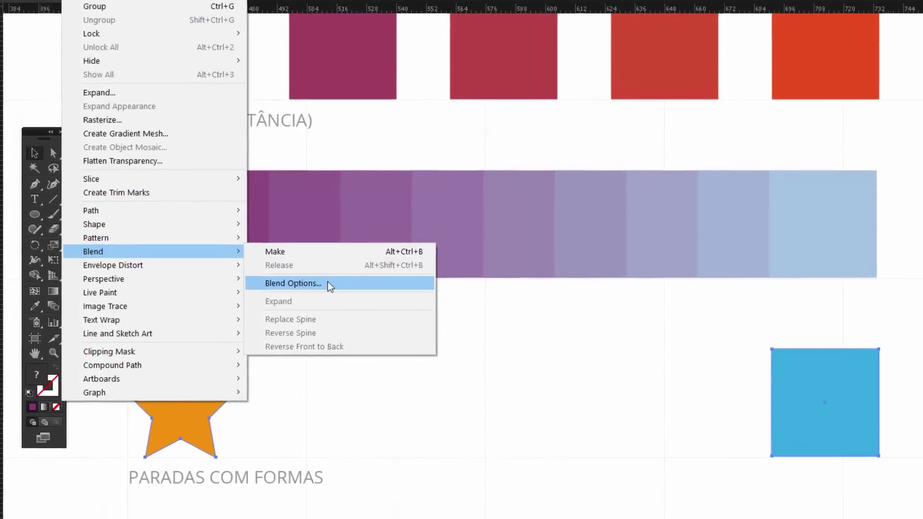
{"action": "left_click", "coordinate": [327, 324]}
{"action": "left_click", "coordinate": [521, 461]}
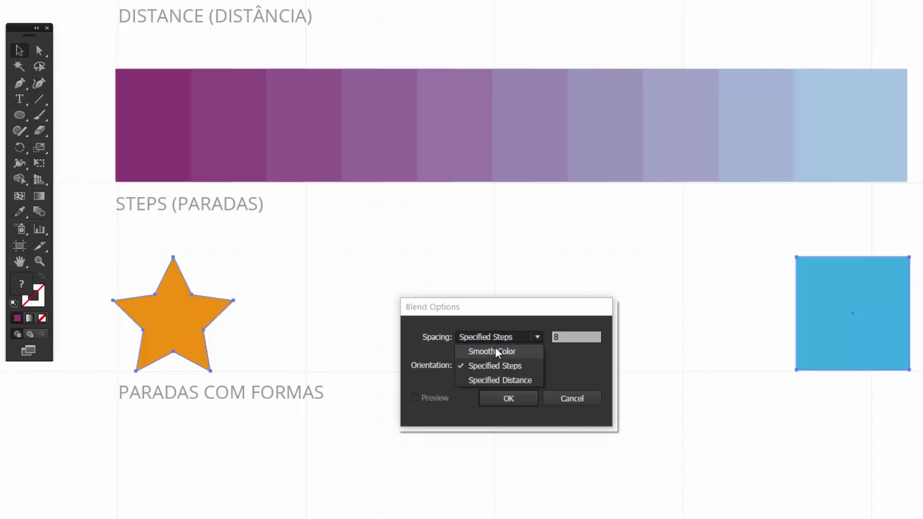
{"action": "left_click", "coordinate": [496, 352]}
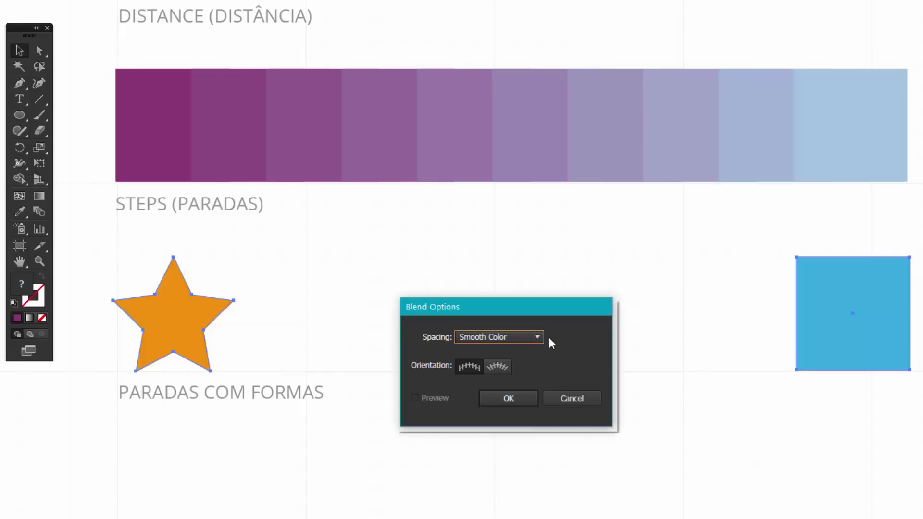
{"action": "left_click", "coordinate": [511, 402]}
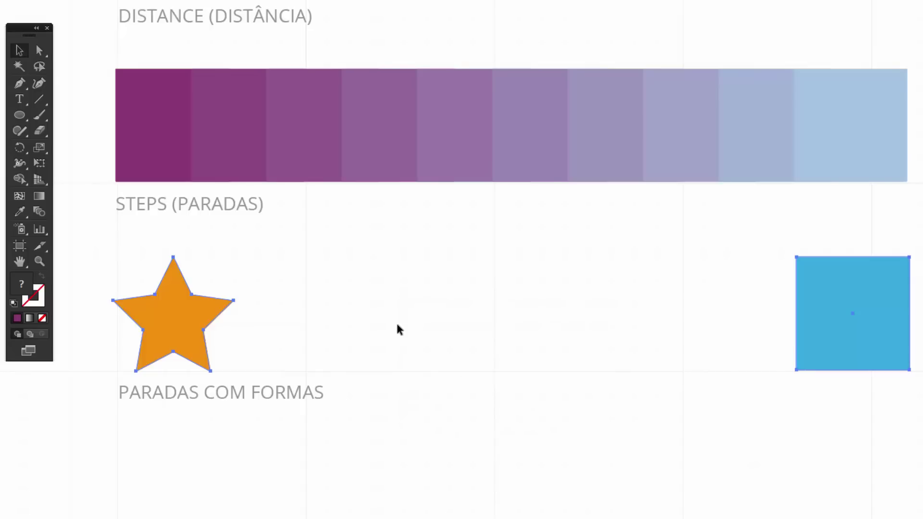
Step: Try a Smooth Color blend between the orange star and the blue square, and undo it
{"action": "key", "text": "ctrl+alt+b"}
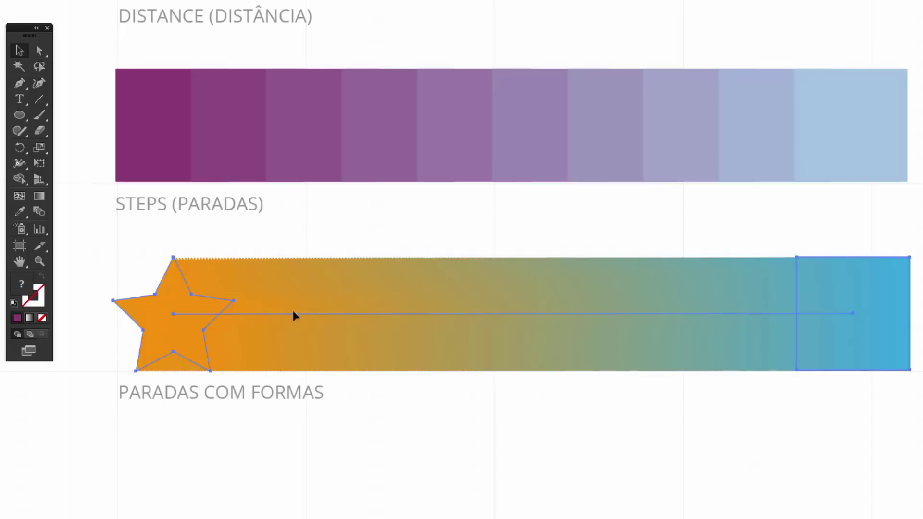
{"action": "scroll", "coordinate": [313, 310], "scroll_direction": "down", "scroll_amount": 3}
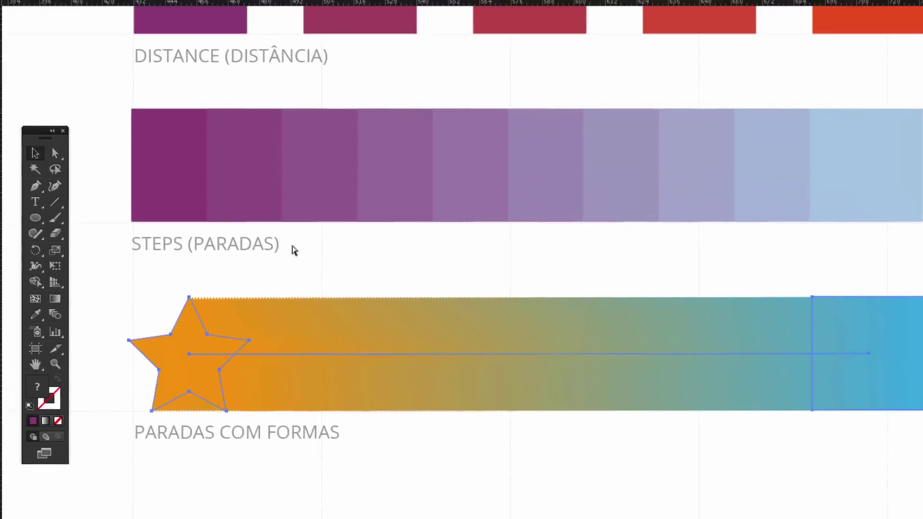
{"action": "key", "text": "ctrl+z"}
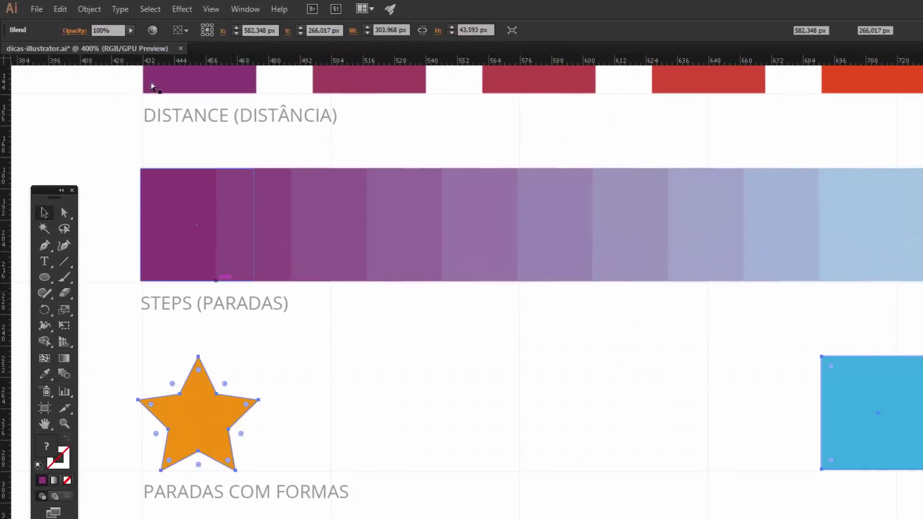
Step: Set the blend spacing for the selected orange star and blue square to Specified Steps, 15
{"action": "left_click", "coordinate": [89, 8]}
{"action": "mouse_move", "coordinate": [186, 320]}
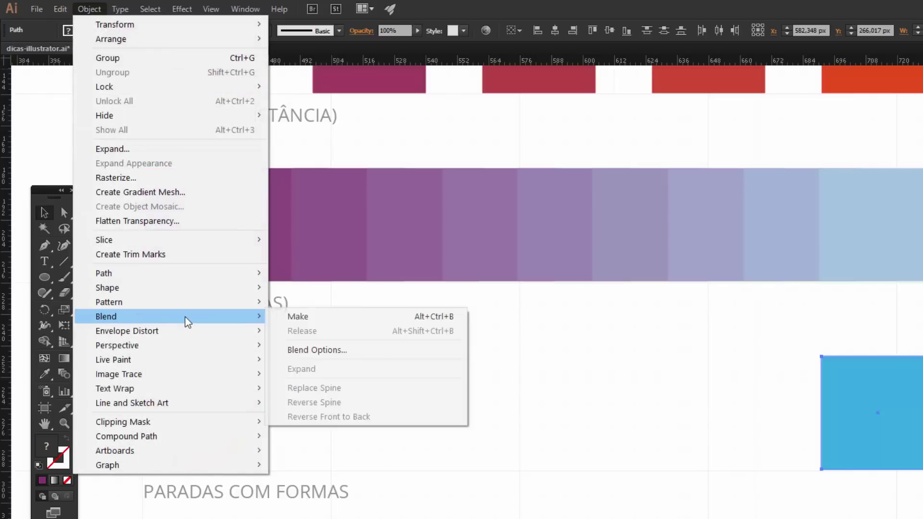
{"action": "left_click", "coordinate": [392, 352]}
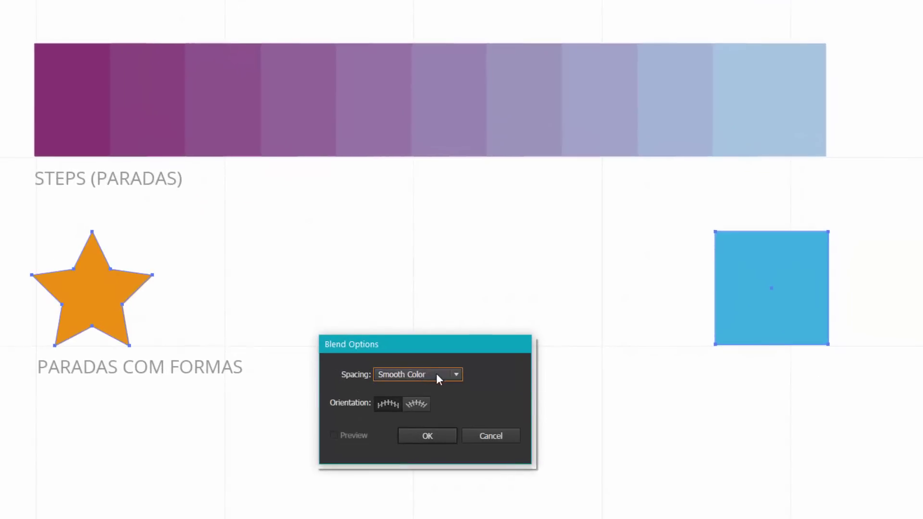
{"action": "left_click", "coordinate": [493, 442]}
{"action": "left_click", "coordinate": [489, 468]}
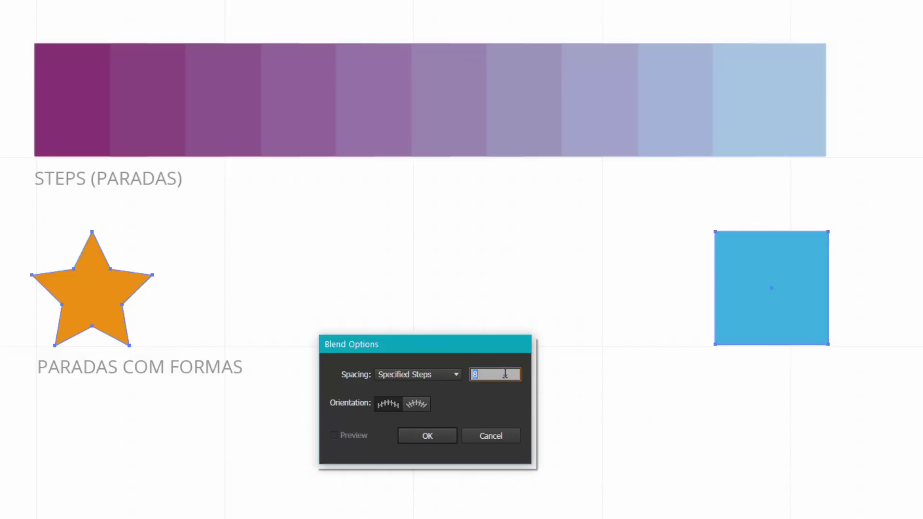
{"action": "type", "text": "40"}
{"action": "key", "text": "BackSpace"}
{"action": "key", "text": "BackSpace"}
{"action": "type", "text": "15"}
{"action": "left_click", "coordinate": [437, 438]}
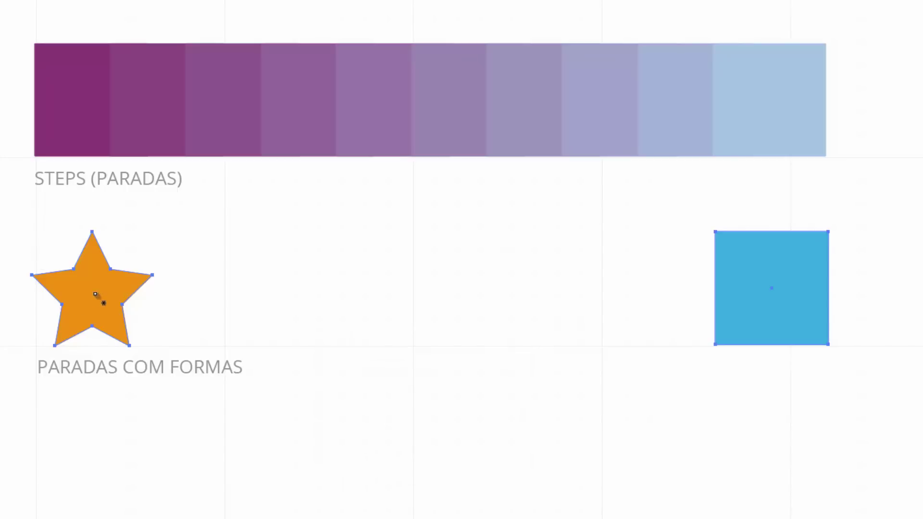
Step: Blend the orange star into the blue square of the "PARADAS COM FORMAS" row, and clear the selection
{"action": "left_click", "coordinate": [768, 290]}
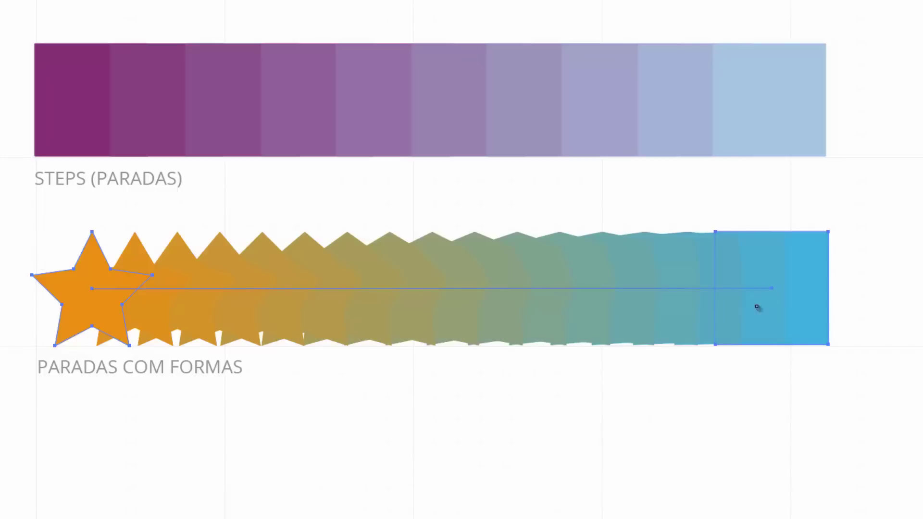
{"action": "left_click", "coordinate": [78, 405]}
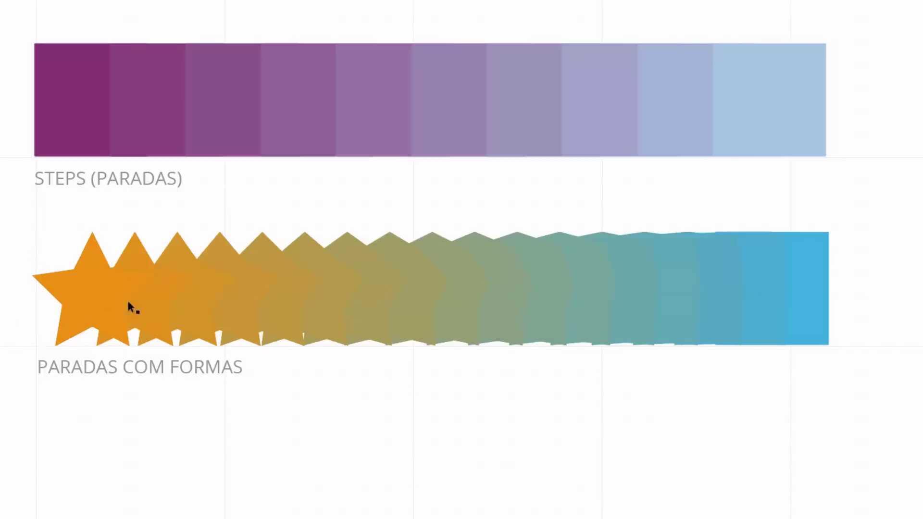
Step: Move only the star end of the blend around the artboard and bring it back slightly above its original place
{"action": "left_click", "coordinate": [116, 293]}
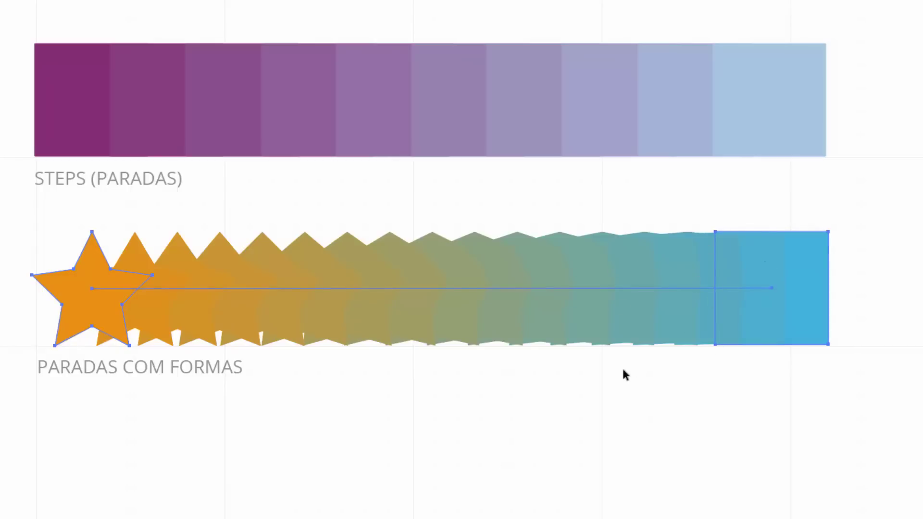
{"action": "key", "text": "a"}
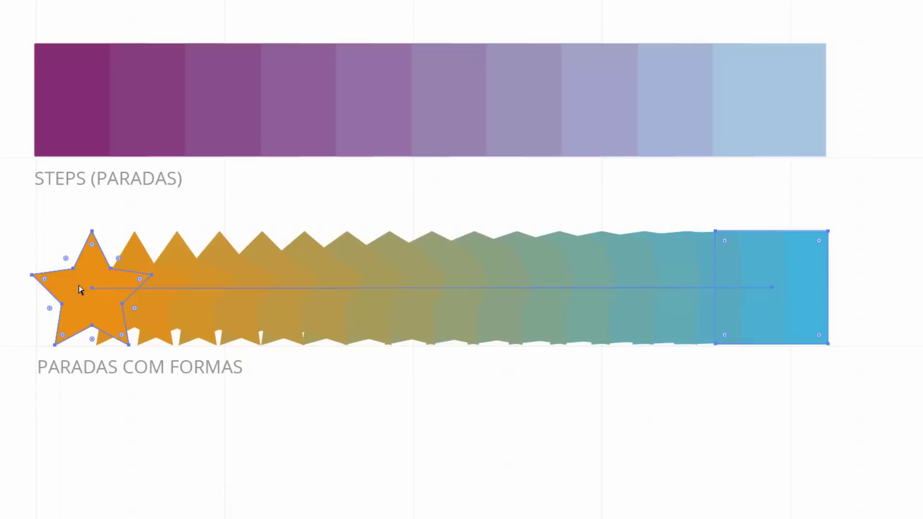
{"action": "left_click_drag", "start_coordinate": [80, 298], "coordinate": [73, 331]}
{"action": "left_click_drag", "start_coordinate": [86, 299], "coordinate": [258, 434]}
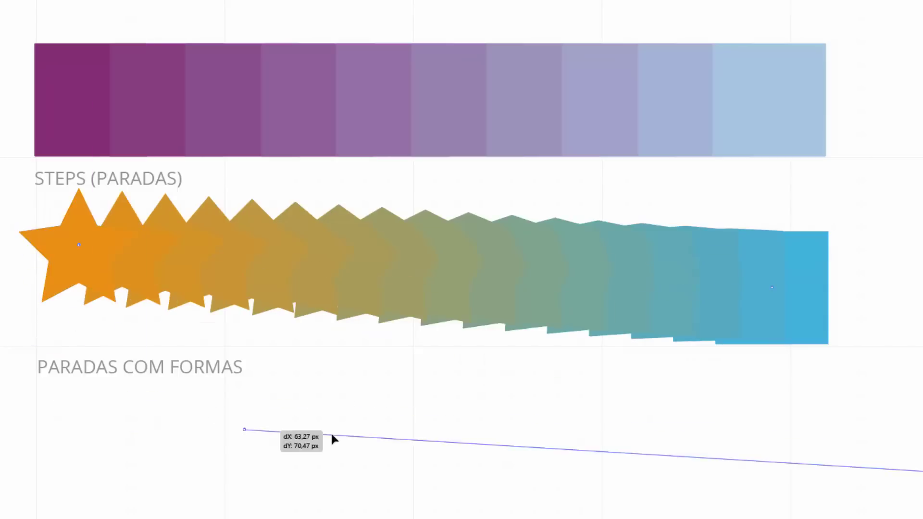
{"action": "key", "text": "ctrl+z"}
{"action": "left_click_drag", "start_coordinate": [78, 262], "coordinate": [737, 479]}
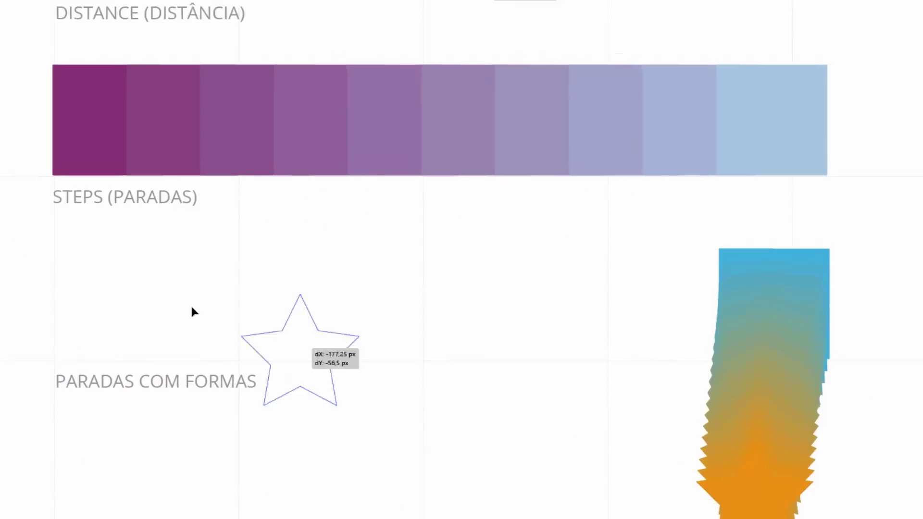
{"action": "left_click_drag", "start_coordinate": [191, 306], "coordinate": [68, 269]}
{"action": "left_click_drag", "start_coordinate": [146, 348], "coordinate": [115, 345]}
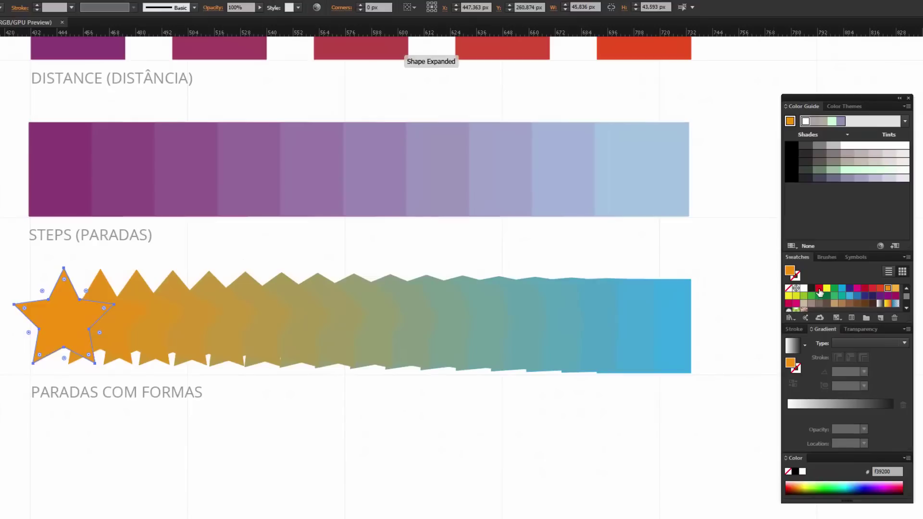
Step: Recolor the blend's star, trying purple and dark brown fills and ending with the orange-red e94e1b
{"action": "left_click", "coordinate": [906, 312]}
{"action": "left_click", "coordinate": [871, 288]}
{"action": "left_click", "coordinate": [888, 288]}
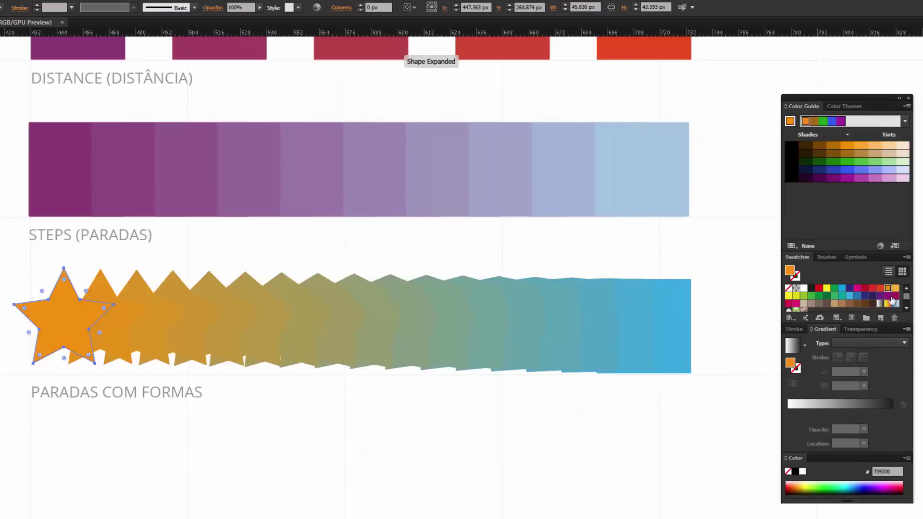
{"action": "left_click", "coordinate": [878, 295]}
{"action": "left_click", "coordinate": [862, 151]}
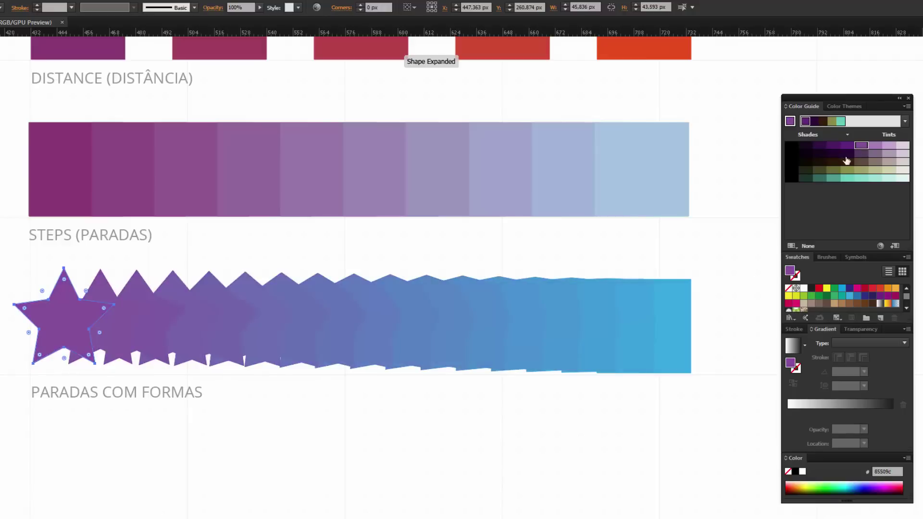
{"action": "left_click", "coordinate": [844, 157]}
{"action": "left_click", "coordinate": [847, 178]}
{"action": "left_click", "coordinate": [850, 162]}
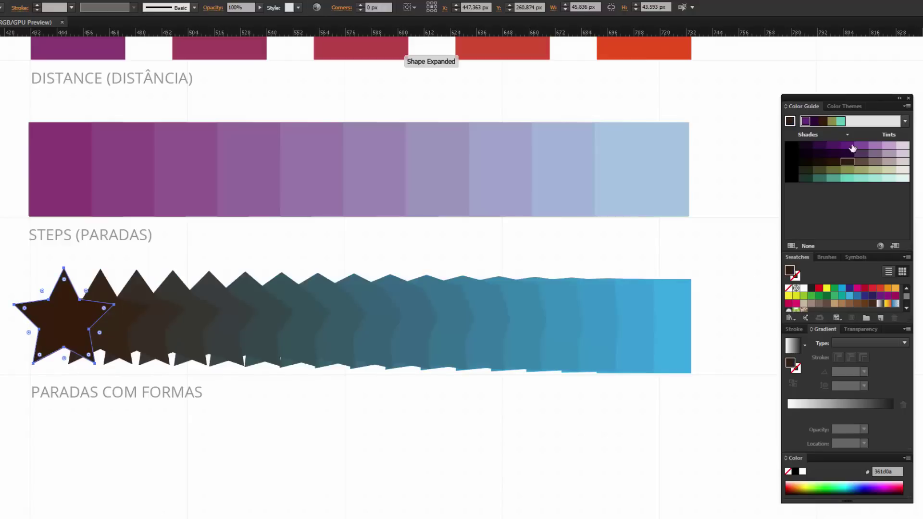
{"action": "left_click", "coordinate": [852, 148]}
{"action": "left_click", "coordinate": [879, 288]}
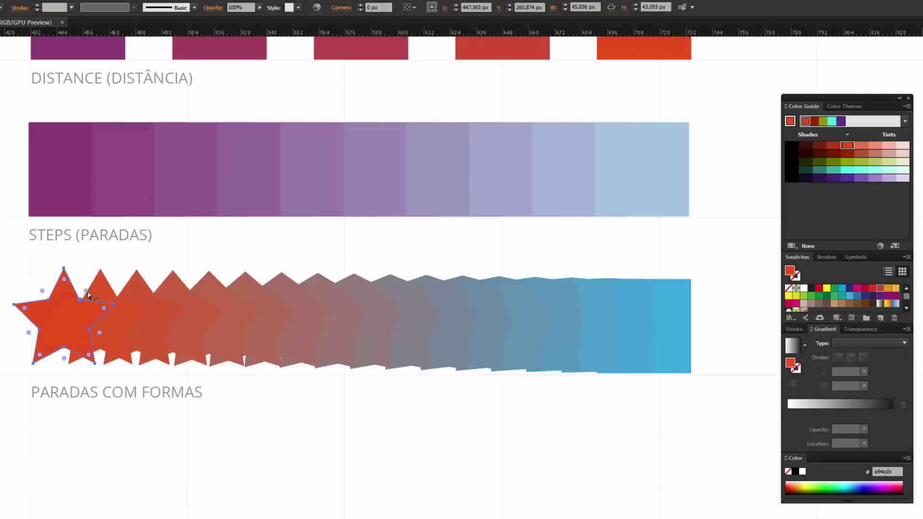
Step: Round all corners of the blend's star strongly, and clear the selection
{"action": "mouse_move", "coordinate": [86, 291]}
{"action": "left_mouse_down"}
{"action": "mouse_move", "coordinate": [96, 284]}
{"action": "mouse_move", "coordinate": [90, 294]}
{"action": "left_mouse_up"}
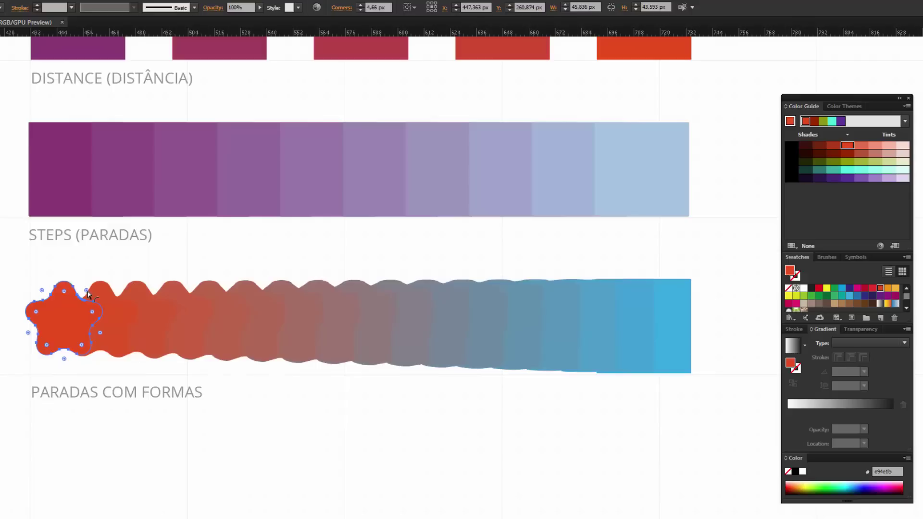
{"action": "left_click", "coordinate": [28, 287]}
{"action": "left_click", "coordinate": [57, 322]}
{"action": "left_click_drag", "start_coordinate": [92, 292], "coordinate": [86, 296]}
{"action": "left_click", "coordinate": [116, 434]}
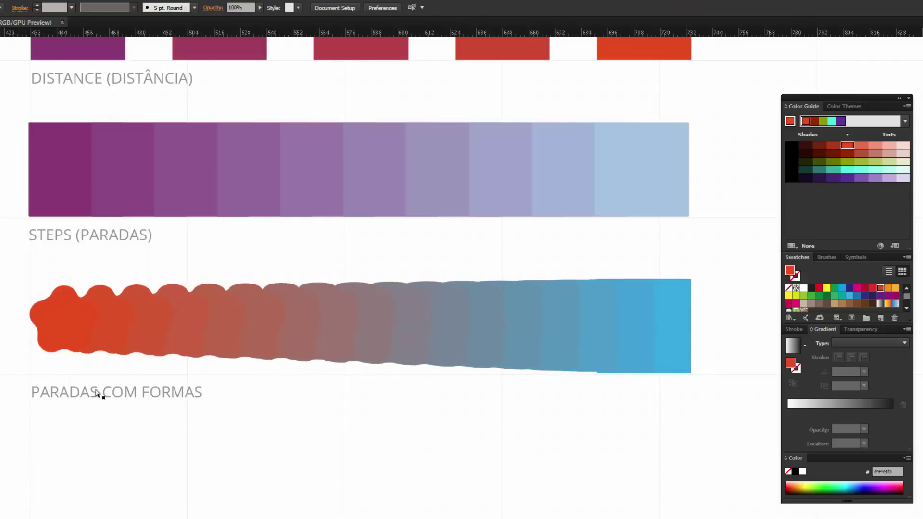
Step: Look over the finished blend rows and the two W-shaped paths with the two vertical circle blends between them
{"action": "left_click_drag", "start_coordinate": [378, 335], "coordinate": [713, 91]}
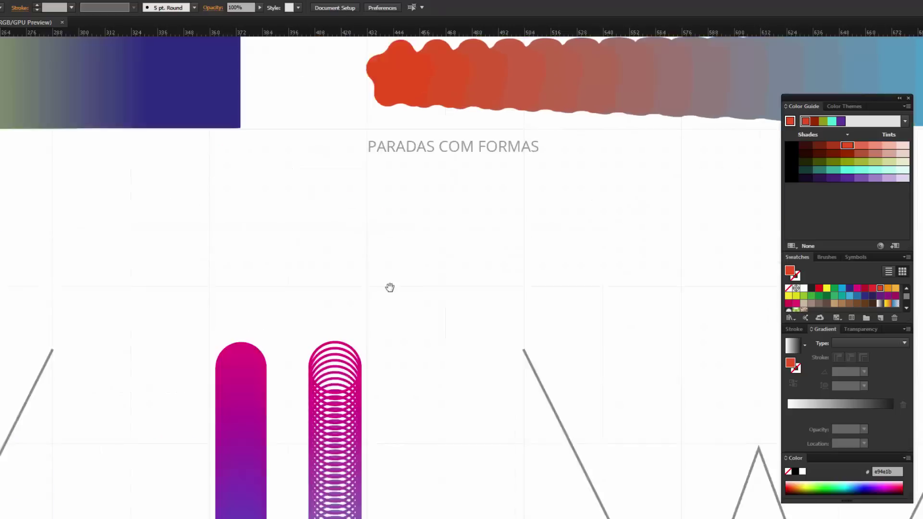
{"action": "left_click_drag", "start_coordinate": [123, 436], "coordinate": [334, 276]}
{"action": "left_click_drag", "start_coordinate": [140, 408], "coordinate": [199, 351]}
{"action": "key", "text": "ctrl+minus"}
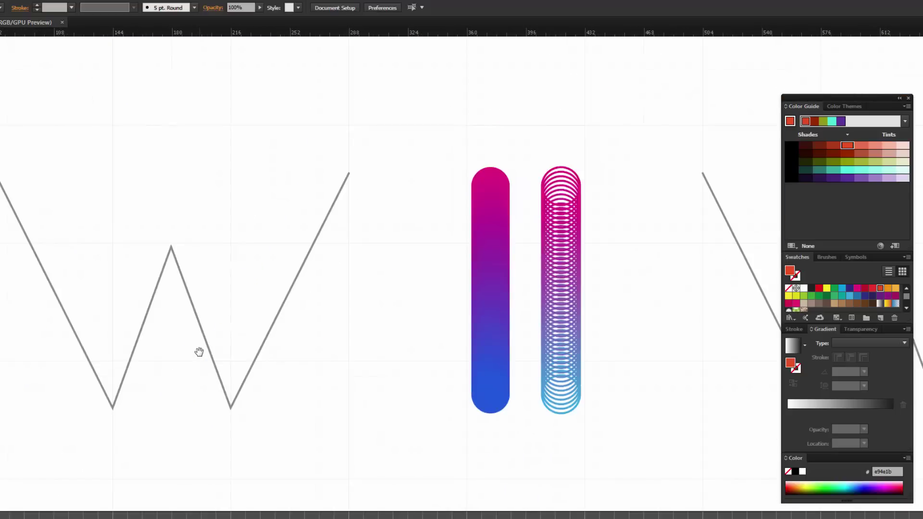
{"action": "key", "text": "ctrl+minus"}
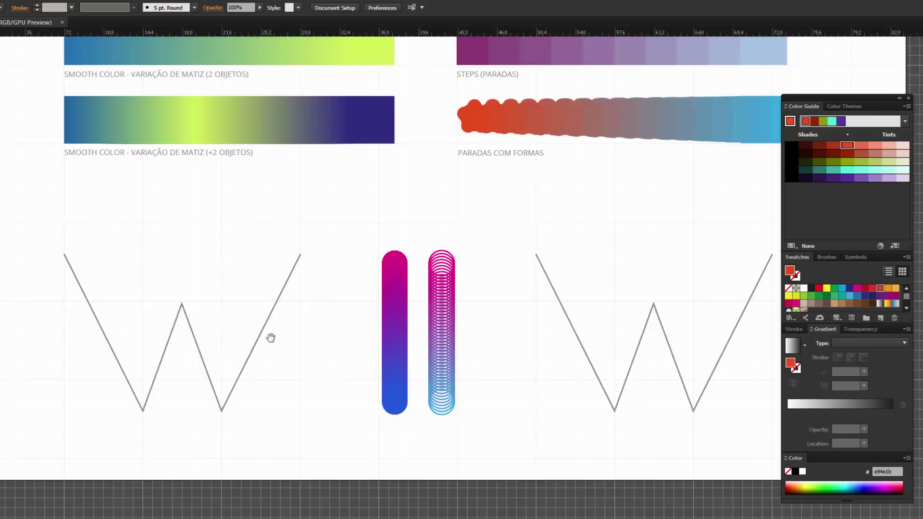
{"action": "left_click_drag", "start_coordinate": [259, 295], "coordinate": [215, 326]}
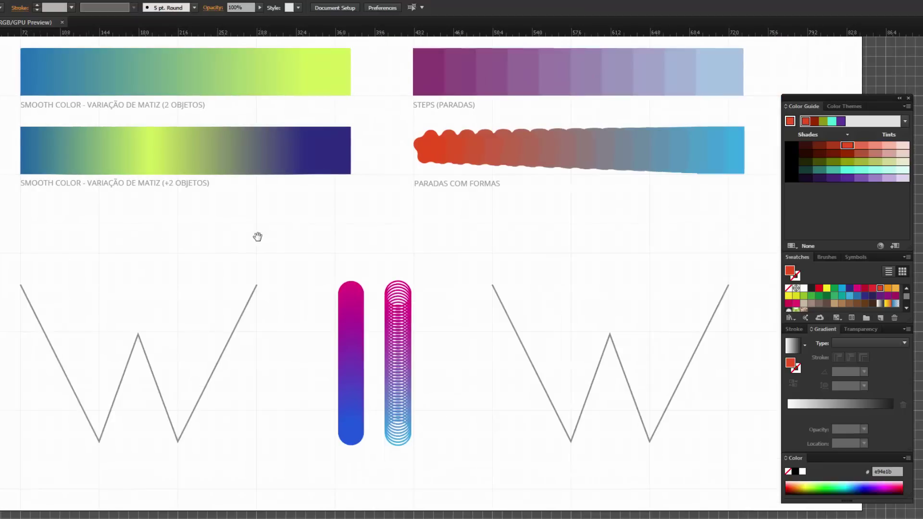
{"action": "scroll", "coordinate": [258, 240], "scroll_direction": "up", "scroll_amount": 14}
{"action": "scroll", "coordinate": [257, 251], "scroll_direction": "down", "scroll_amount": 9}
{"action": "scroll", "coordinate": [257, 251], "scroll_direction": "down", "scroll_amount": 3}
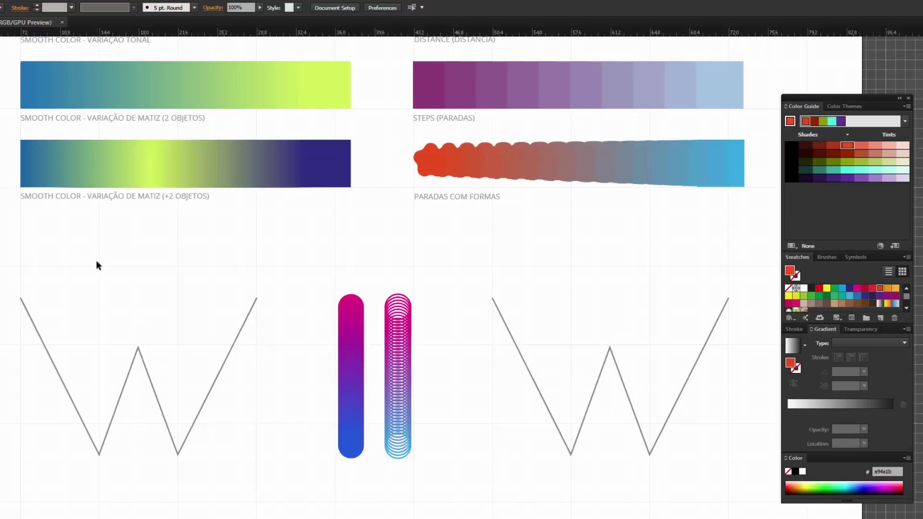
Step: Replace the spine of the solid pink-to-blue blend with the first W-shaped path, and clear the selection
{"action": "key", "text": "ctrl+plus"}
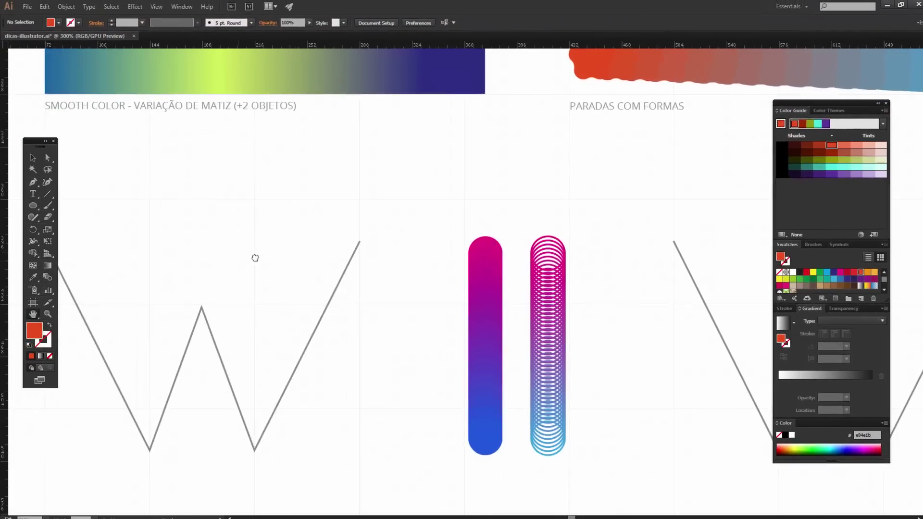
{"action": "left_click_drag", "start_coordinate": [255, 258], "coordinate": [367, 249]}
{"action": "left_click_drag", "start_coordinate": [448, 386], "coordinate": [381, 375]}
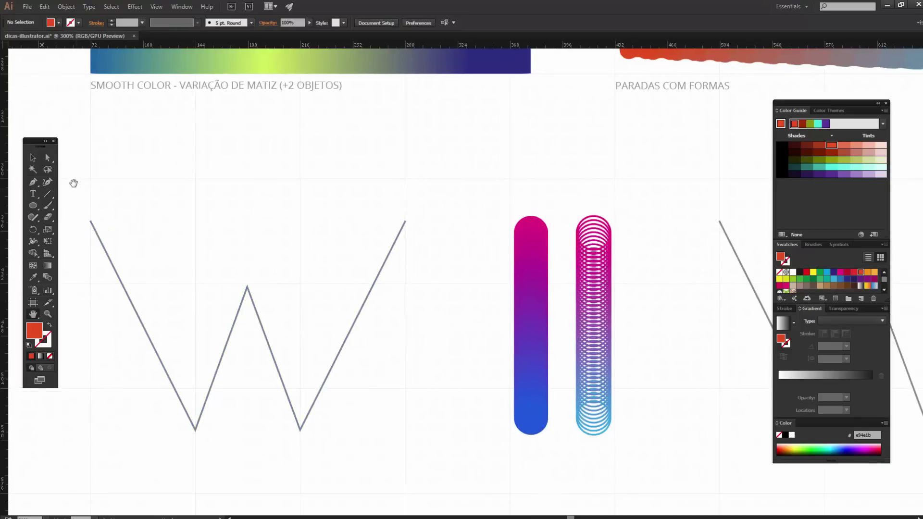
{"action": "left_click", "coordinate": [33, 158]}
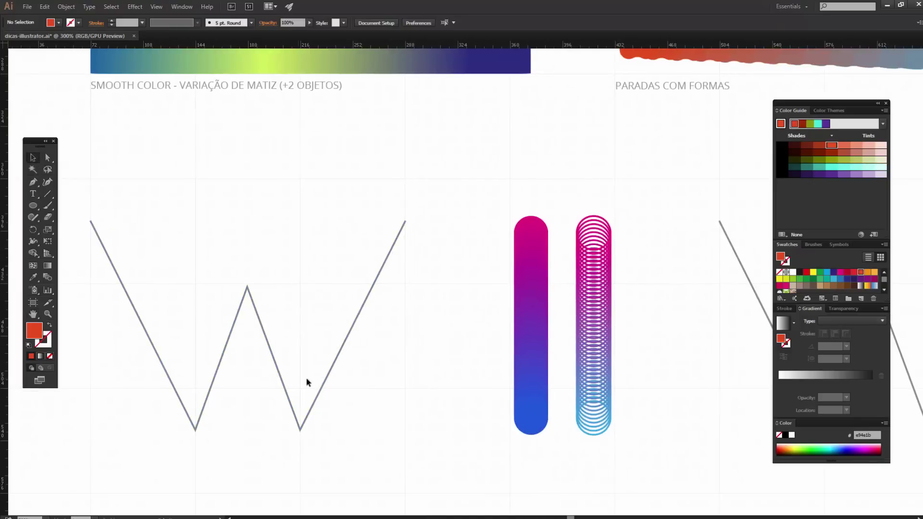
{"action": "left_click", "coordinate": [267, 339]}
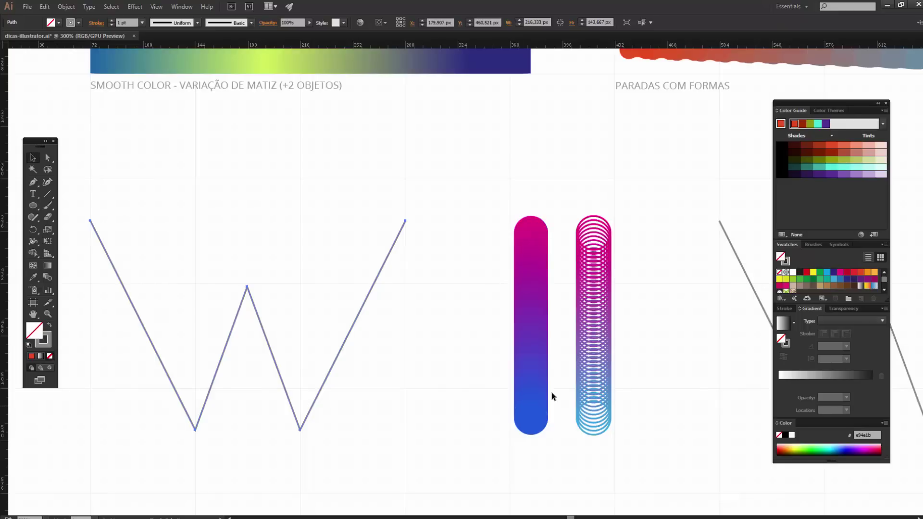
{"action": "left_click", "coordinate": [531, 367]}
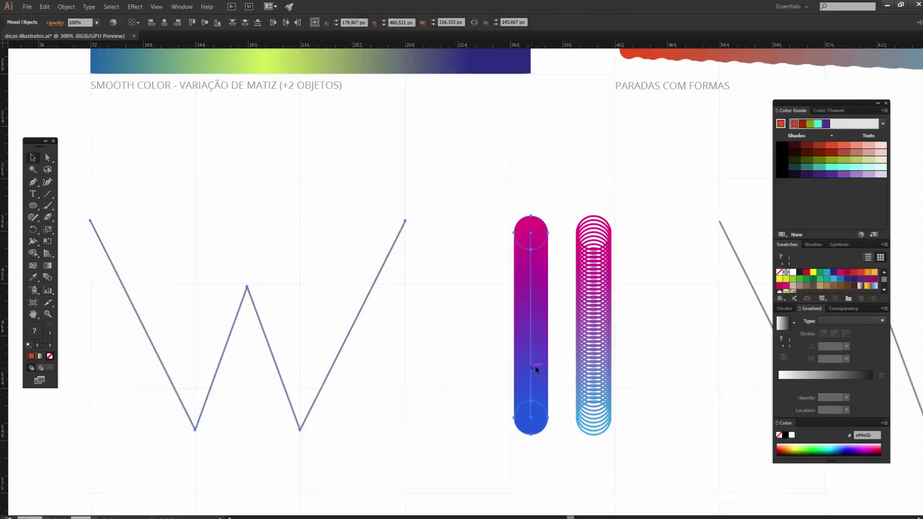
{"action": "left_click", "coordinate": [67, 6]}
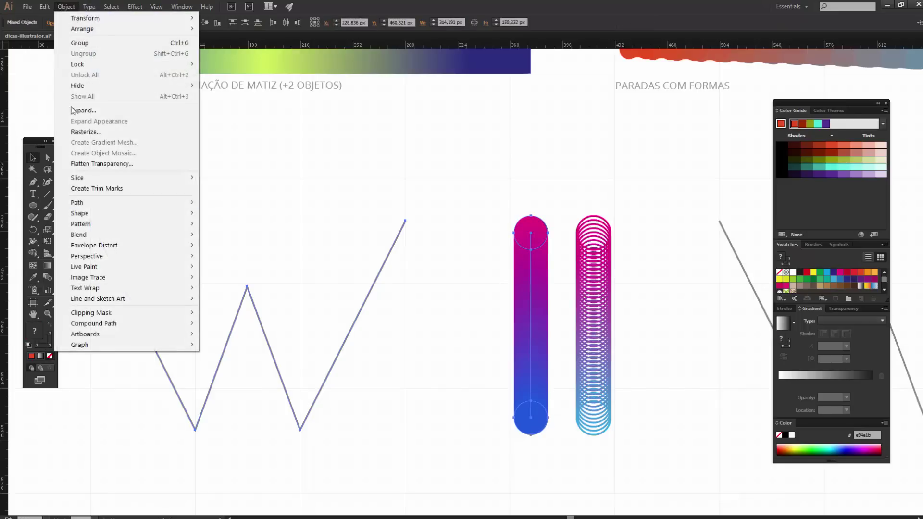
{"action": "mouse_move", "coordinate": [189, 235]}
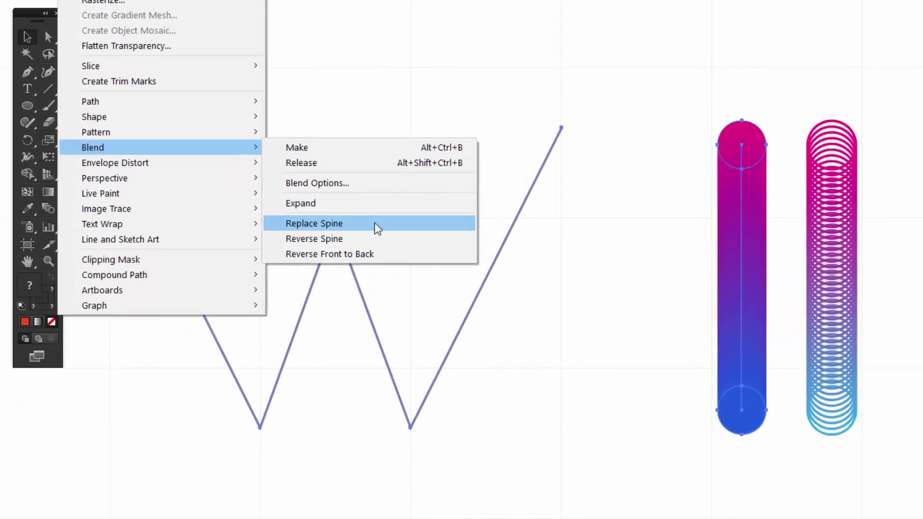
{"action": "left_click", "coordinate": [378, 228]}
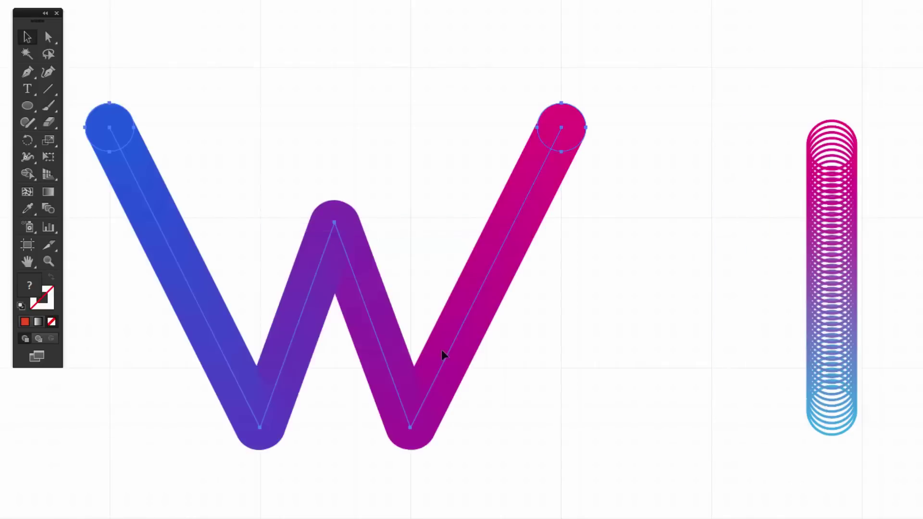
{"action": "left_click", "coordinate": [527, 408]}
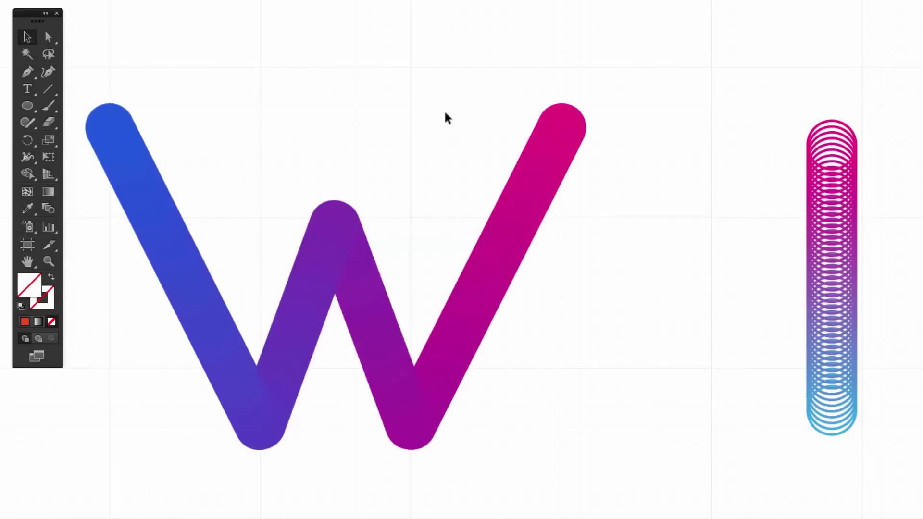
Step: Reverse the spine of the W-shaped blend, and clear the selection
{"action": "left_click", "coordinate": [322, 278]}
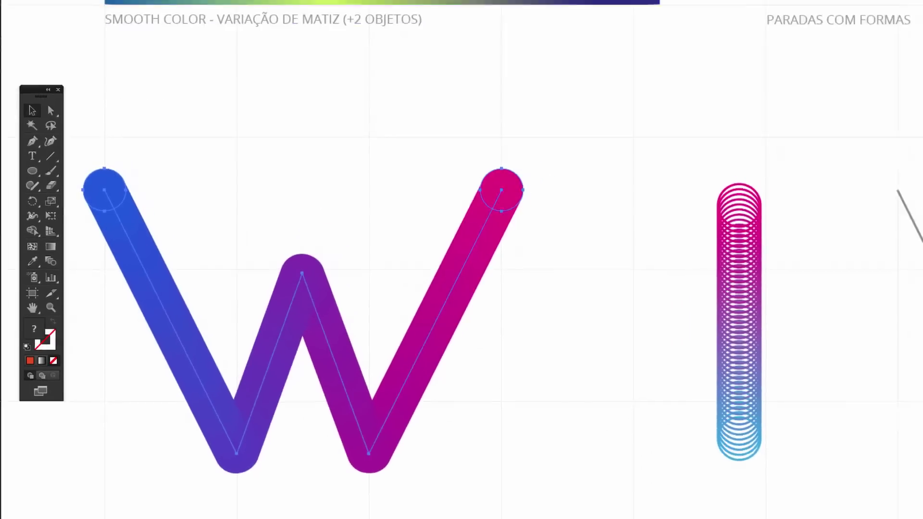
{"action": "left_click", "coordinate": [73, 7]}
{"action": "mouse_move", "coordinate": [125, 259]}
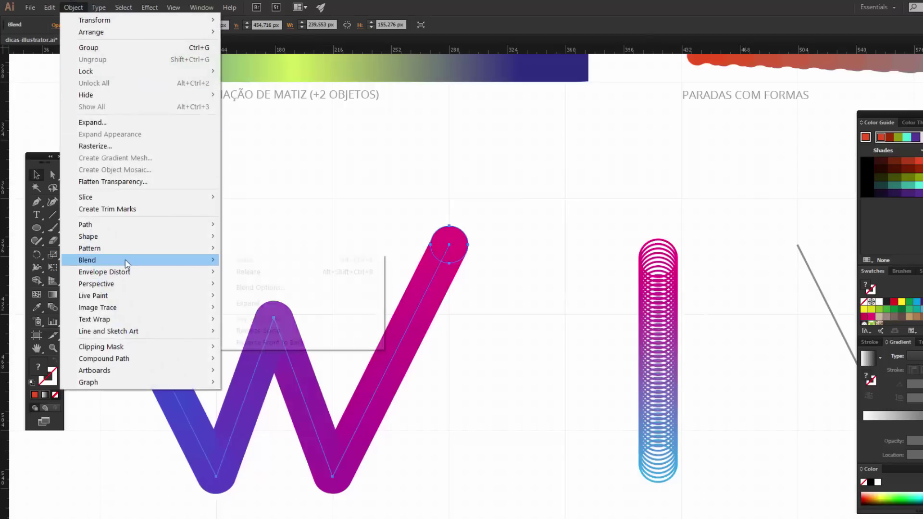
{"action": "left_click", "coordinate": [290, 330]}
{"action": "left_click", "coordinate": [506, 272]}
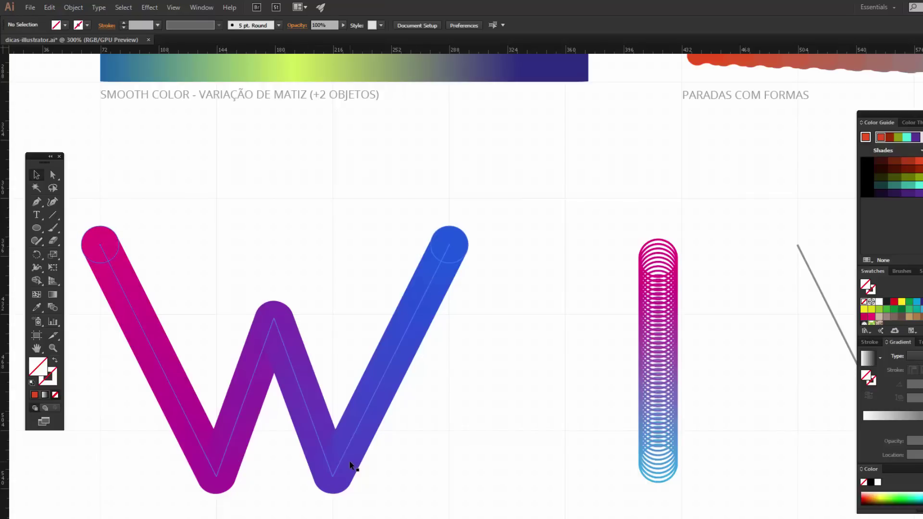
Step: Replace the spine of the outlined pink-to-blue circle blend with the second W-shaped path, and clear the selection
{"action": "key", "text": "space"}
{"action": "left_click_drag", "start_coordinate": [572, 377], "coordinate": [300, 358]}
{"action": "left_click_drag", "start_coordinate": [511, 333], "coordinate": [353, 357]}
{"action": "left_click_drag", "start_coordinate": [408, 306], "coordinate": [343, 305]}
{"action": "left_click", "coordinate": [31, 174]}
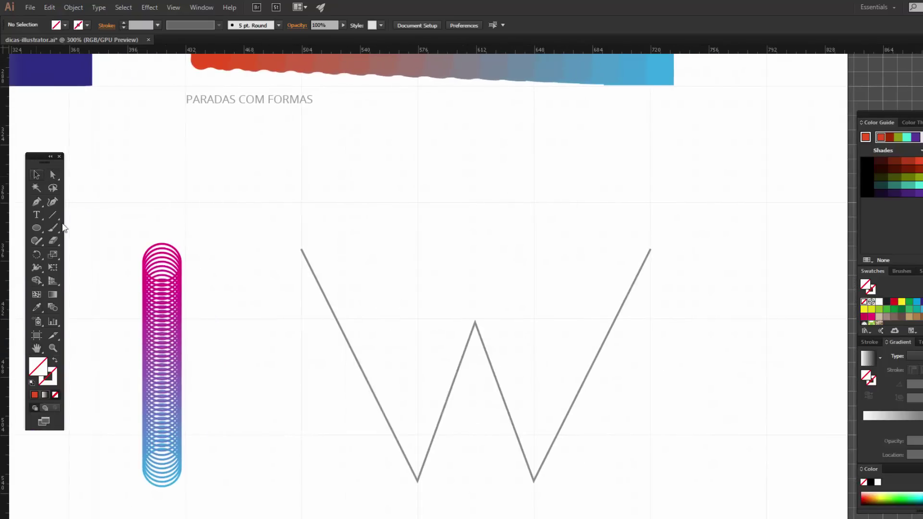
{"action": "scroll", "coordinate": [182, 266], "scroll_direction": "up", "scroll_amount": 10}
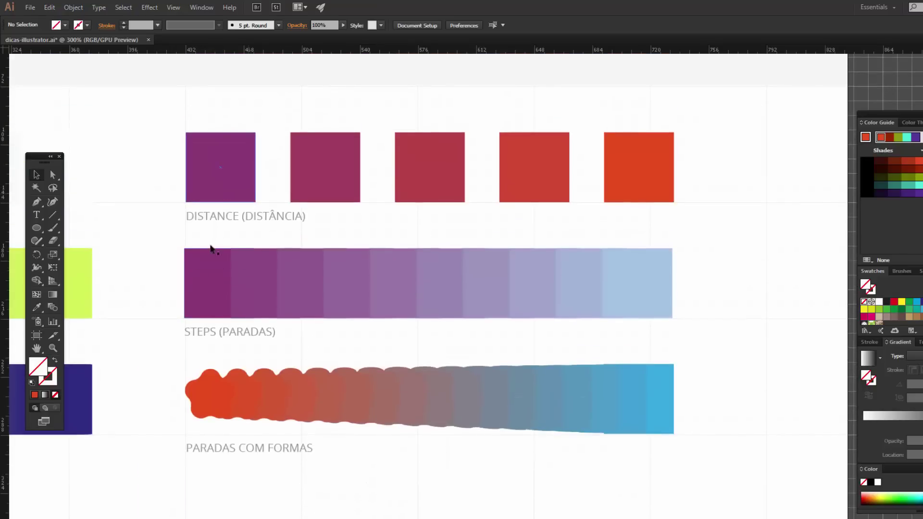
{"action": "scroll", "coordinate": [174, 284], "scroll_direction": "down", "scroll_amount": 8}
{"action": "scroll", "coordinate": [148, 346], "scroll_direction": "down", "scroll_amount": 2}
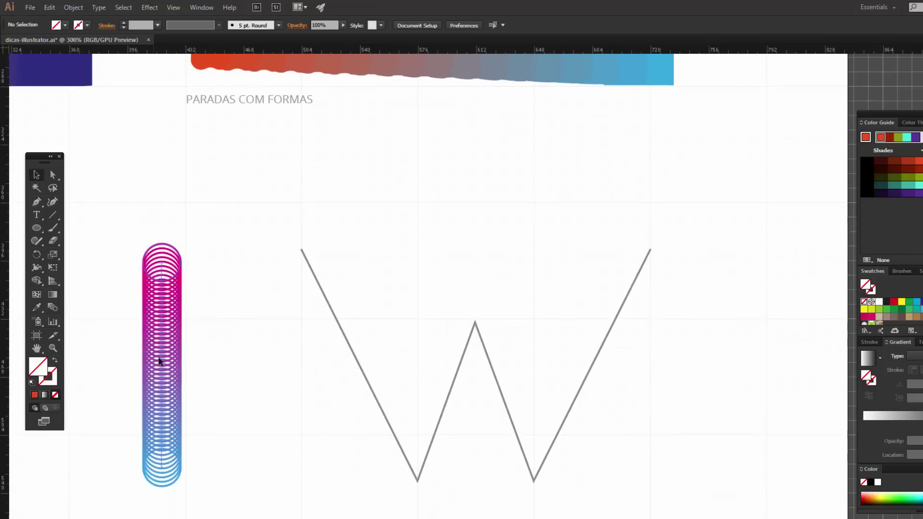
{"action": "left_click", "coordinate": [175, 331]}
{"action": "left_click", "coordinate": [345, 335], "text": "shift"}
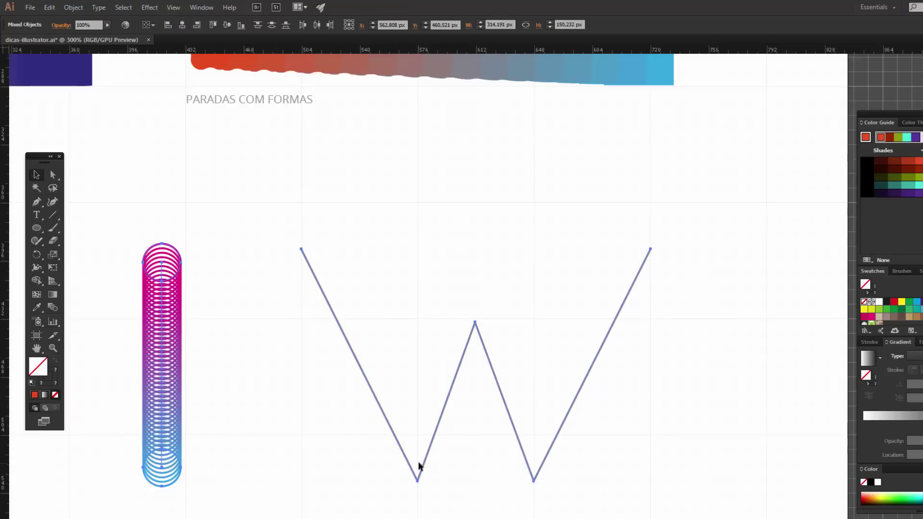
{"action": "left_click", "coordinate": [75, 7]}
{"action": "mouse_move", "coordinate": [171, 262]}
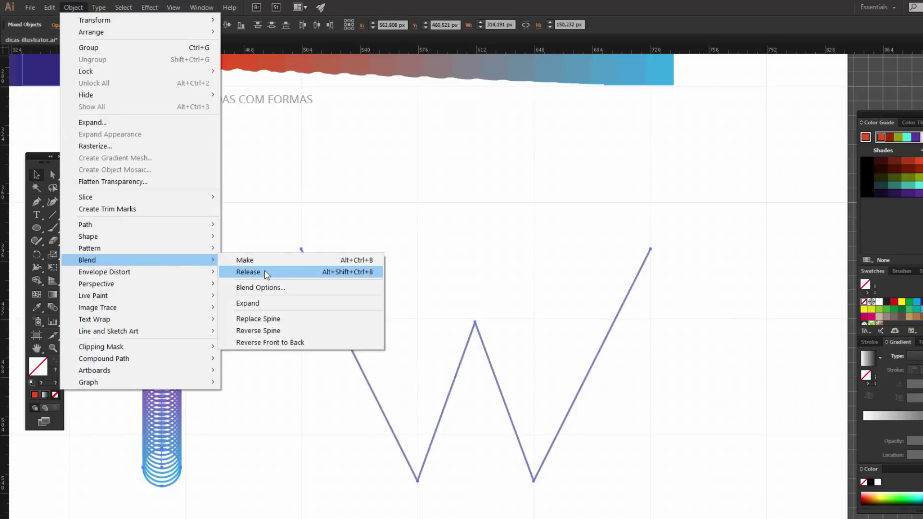
{"action": "left_click", "coordinate": [287, 318]}
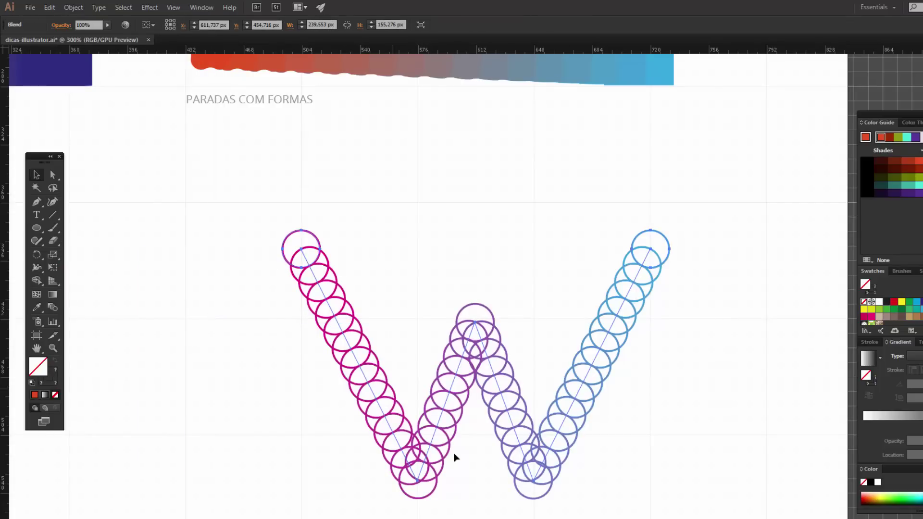
{"action": "left_click", "coordinate": [222, 425]}
Step: Set the outlined W-shaped blend's spacing to 150 Specified Steps with the preview on, and clear the selection
{"action": "scroll", "coordinate": [207, 429], "scroll_direction": "up", "scroll_amount": 7}
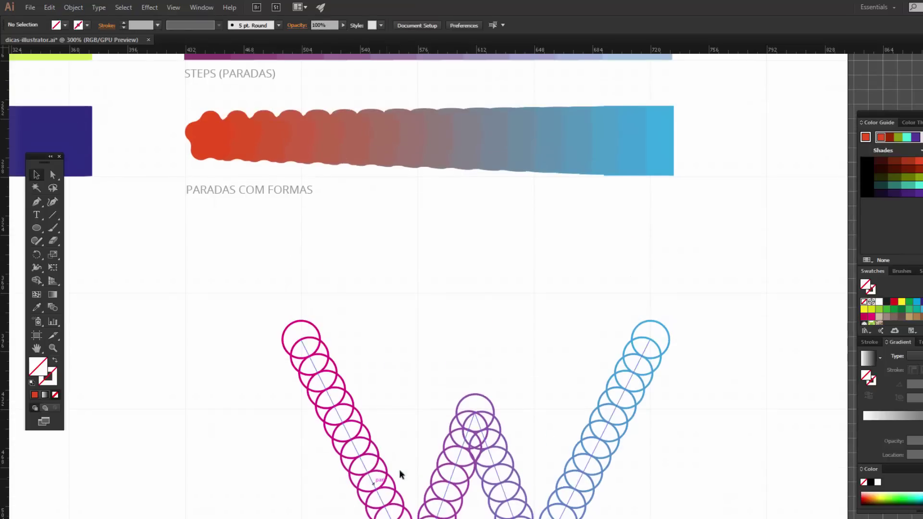
{"action": "scroll", "coordinate": [400, 470], "scroll_direction": "down", "scroll_amount": 6}
{"action": "left_click", "coordinate": [435, 445]}
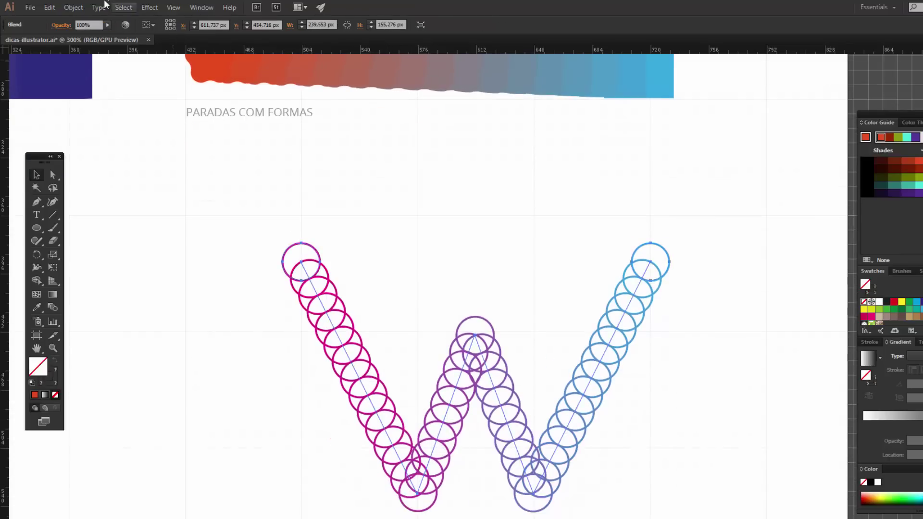
{"action": "left_click", "coordinate": [70, 6]}
{"action": "mouse_move", "coordinate": [194, 262]}
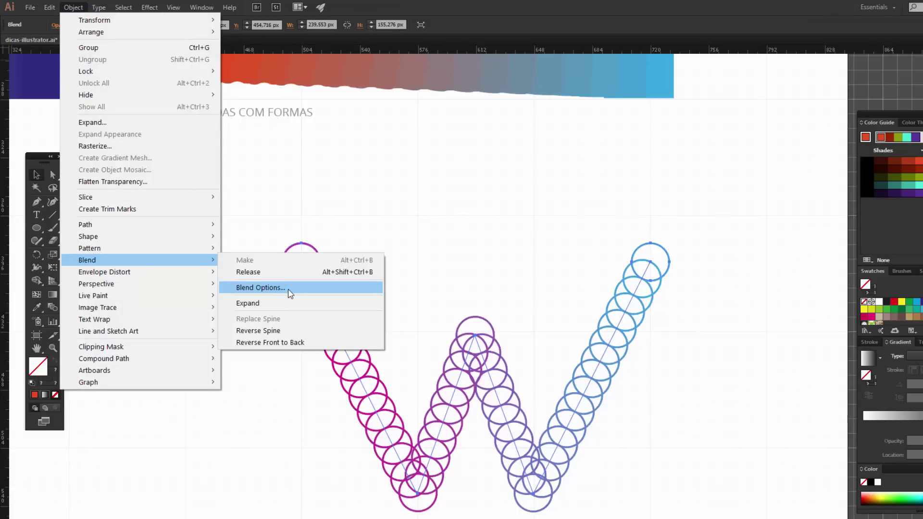
{"action": "left_click", "coordinate": [304, 287]}
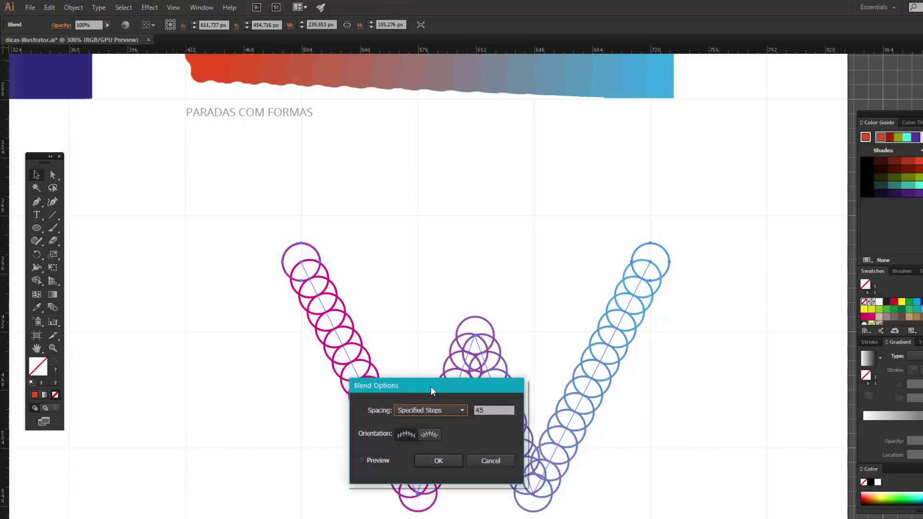
{"action": "left_click_drag", "start_coordinate": [430, 386], "coordinate": [201, 316]}
{"action": "left_click", "coordinate": [209, 341]}
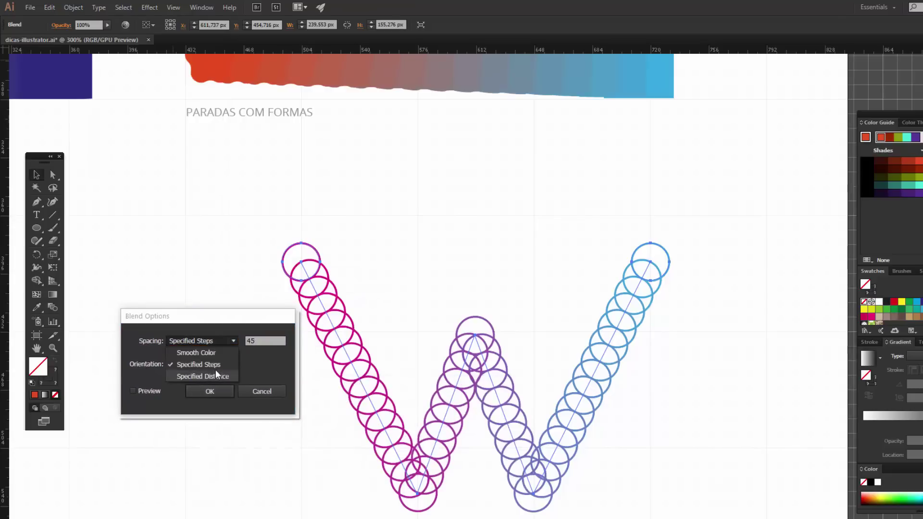
{"action": "left_click", "coordinate": [219, 364]}
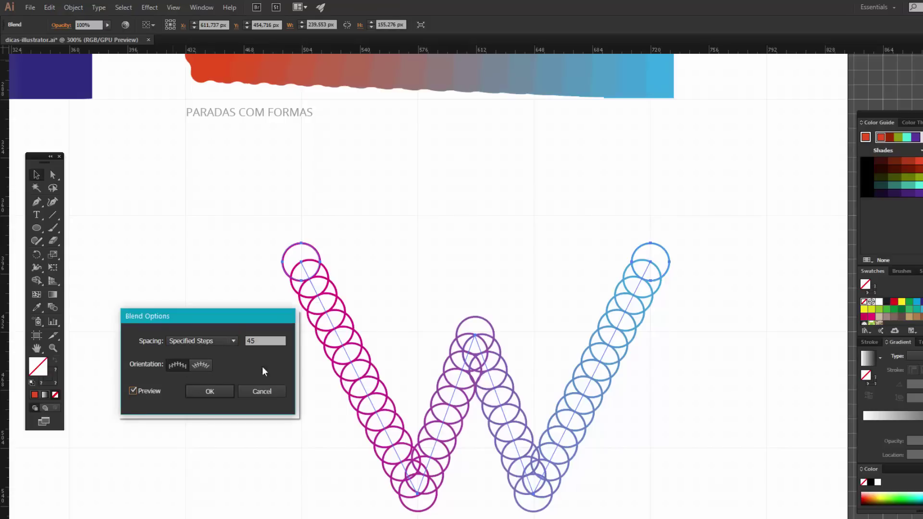
{"action": "double_click", "coordinate": [274, 340]}
{"action": "type", "text": "150"}
{"action": "left_click", "coordinate": [201, 341]}
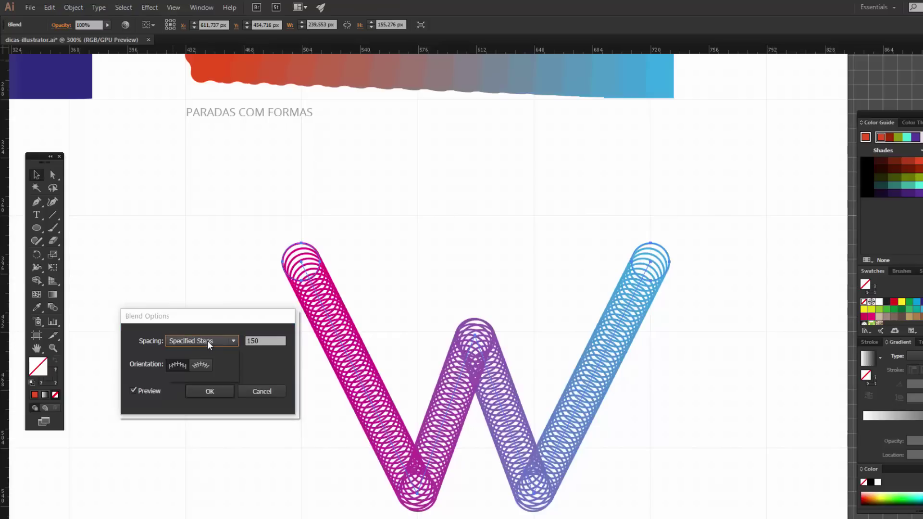
{"action": "left_click", "coordinate": [206, 340]}
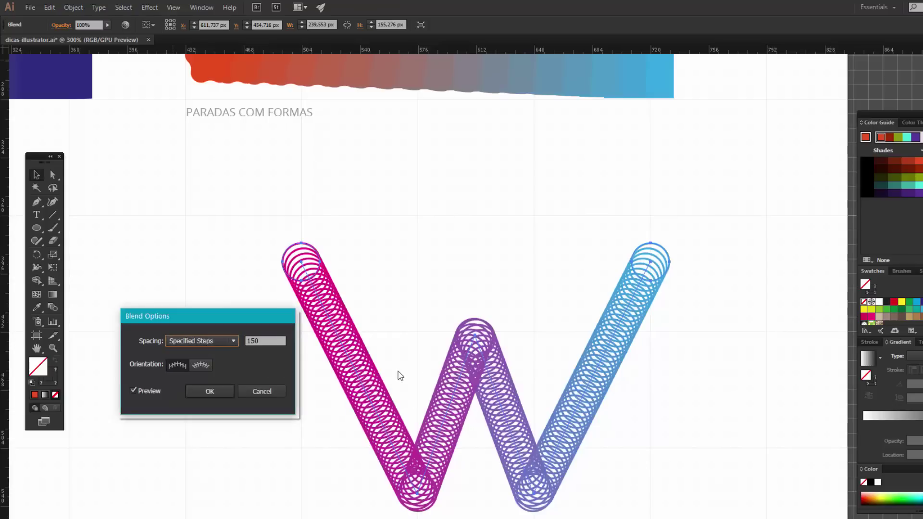
{"action": "left_click", "coordinate": [223, 391]}
{"action": "left_click", "coordinate": [295, 417]}
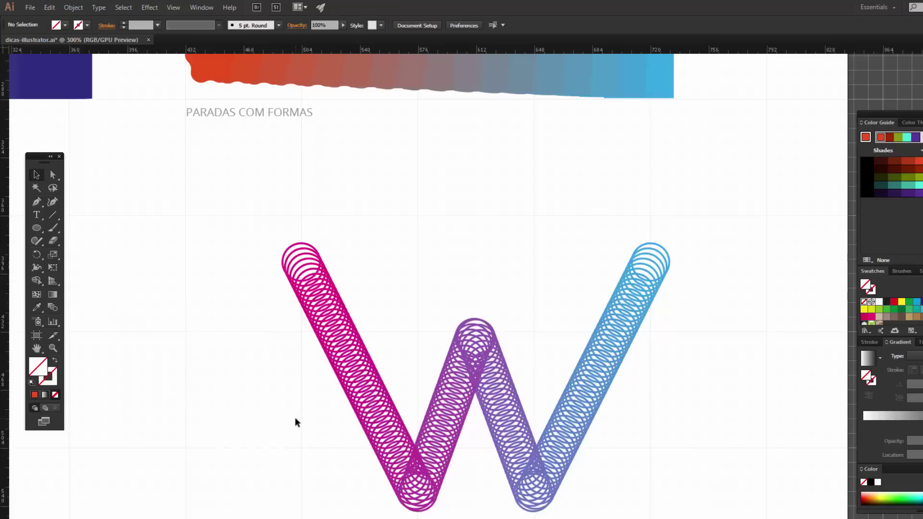
Step: Look over the artboard with the shortcut notes, the sample blend rows and both W-shaped blends at 200% zoom
{"action": "key", "text": "ctrl+minus"}
{"action": "key", "text": "space"}
{"action": "left_click_drag", "start_coordinate": [235, 327], "coordinate": [420, 414]}
{"action": "left_click_drag", "start_coordinate": [413, 299], "coordinate": [426, 445]}
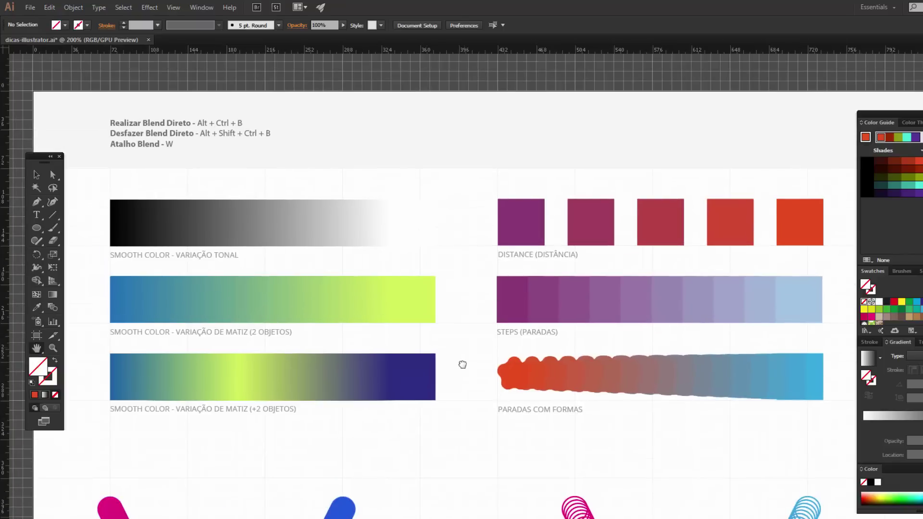
{"action": "left_click_drag", "start_coordinate": [461, 365], "coordinate": [460, 401]}
{"action": "mouse_move", "coordinate": [463, 482]}
{"action": "left_mouse_down"}
{"action": "mouse_move", "coordinate": [473, 264]}
{"action": "mouse_move", "coordinate": [429, 291]}
{"action": "left_mouse_up"}
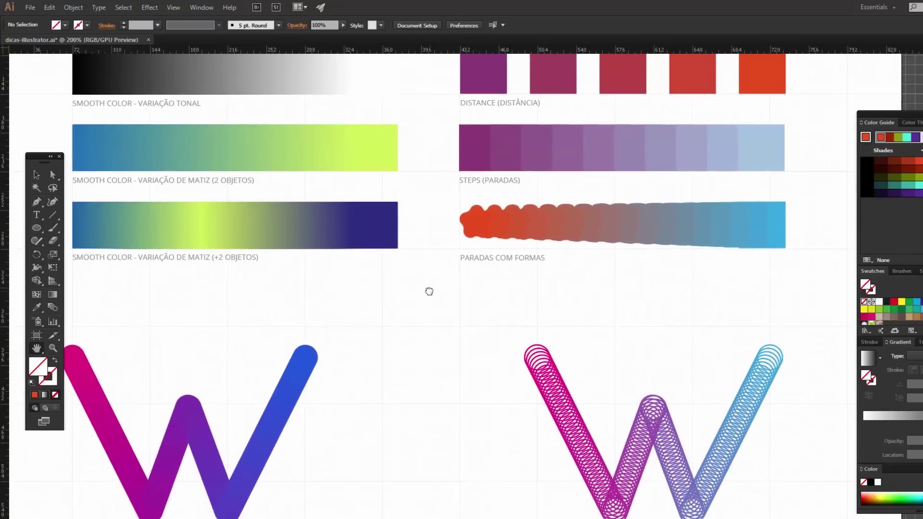